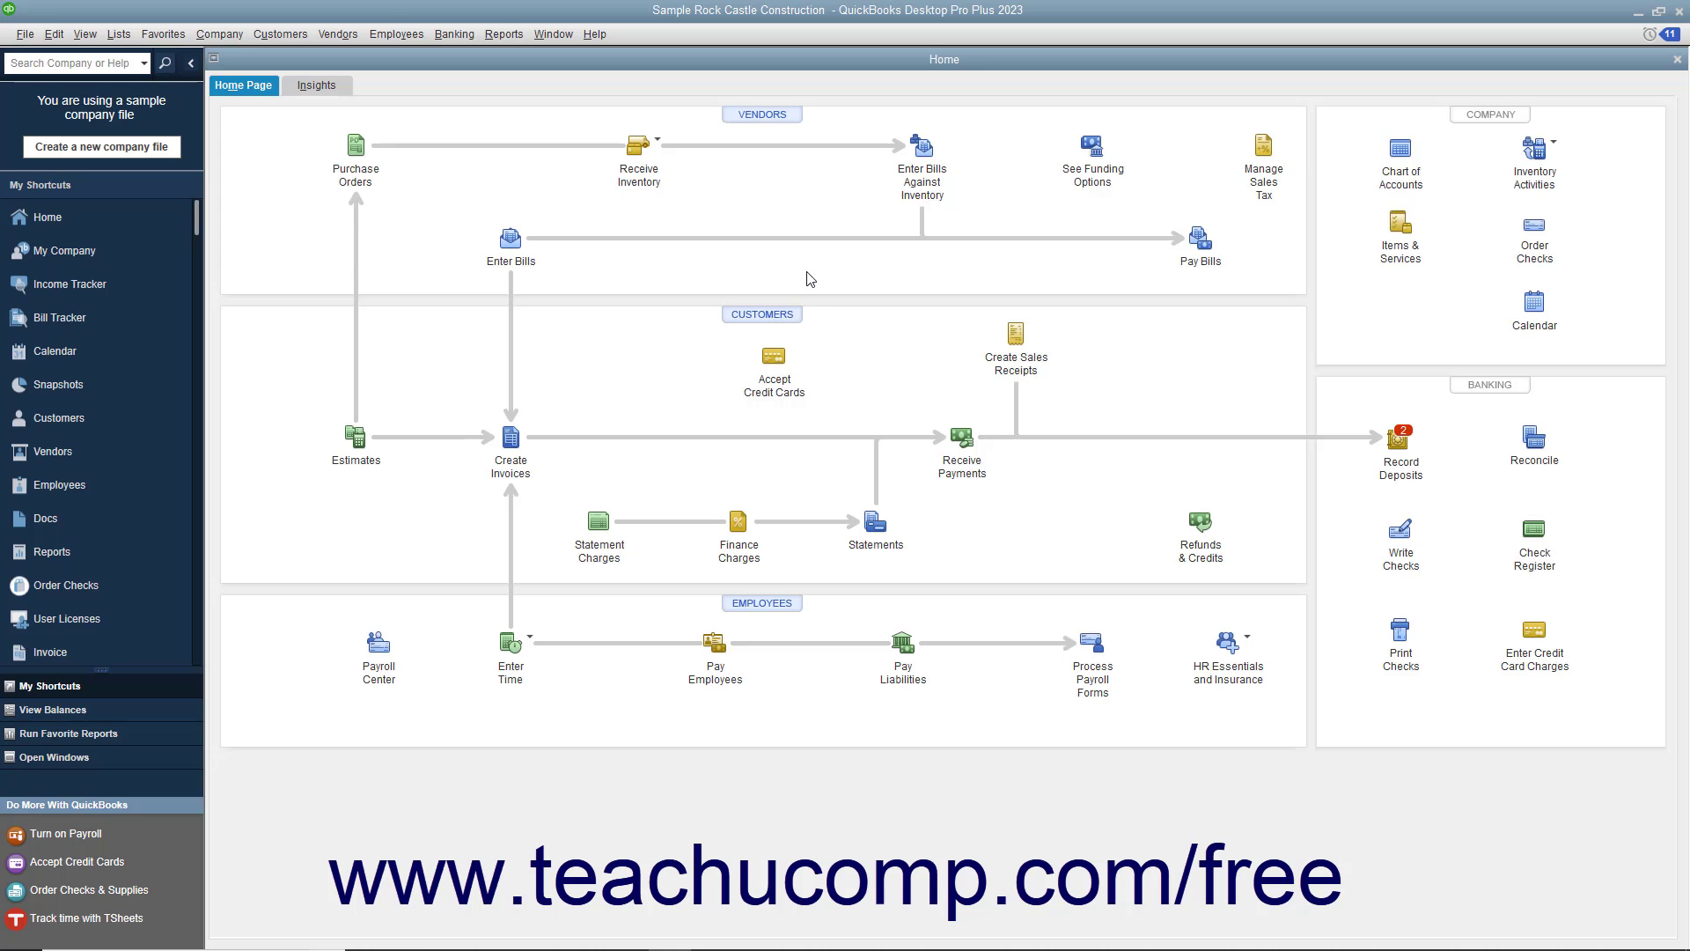
Step: Look over the first customer's Contract # custom field, then close the record and Customer Center
click(781, 317)
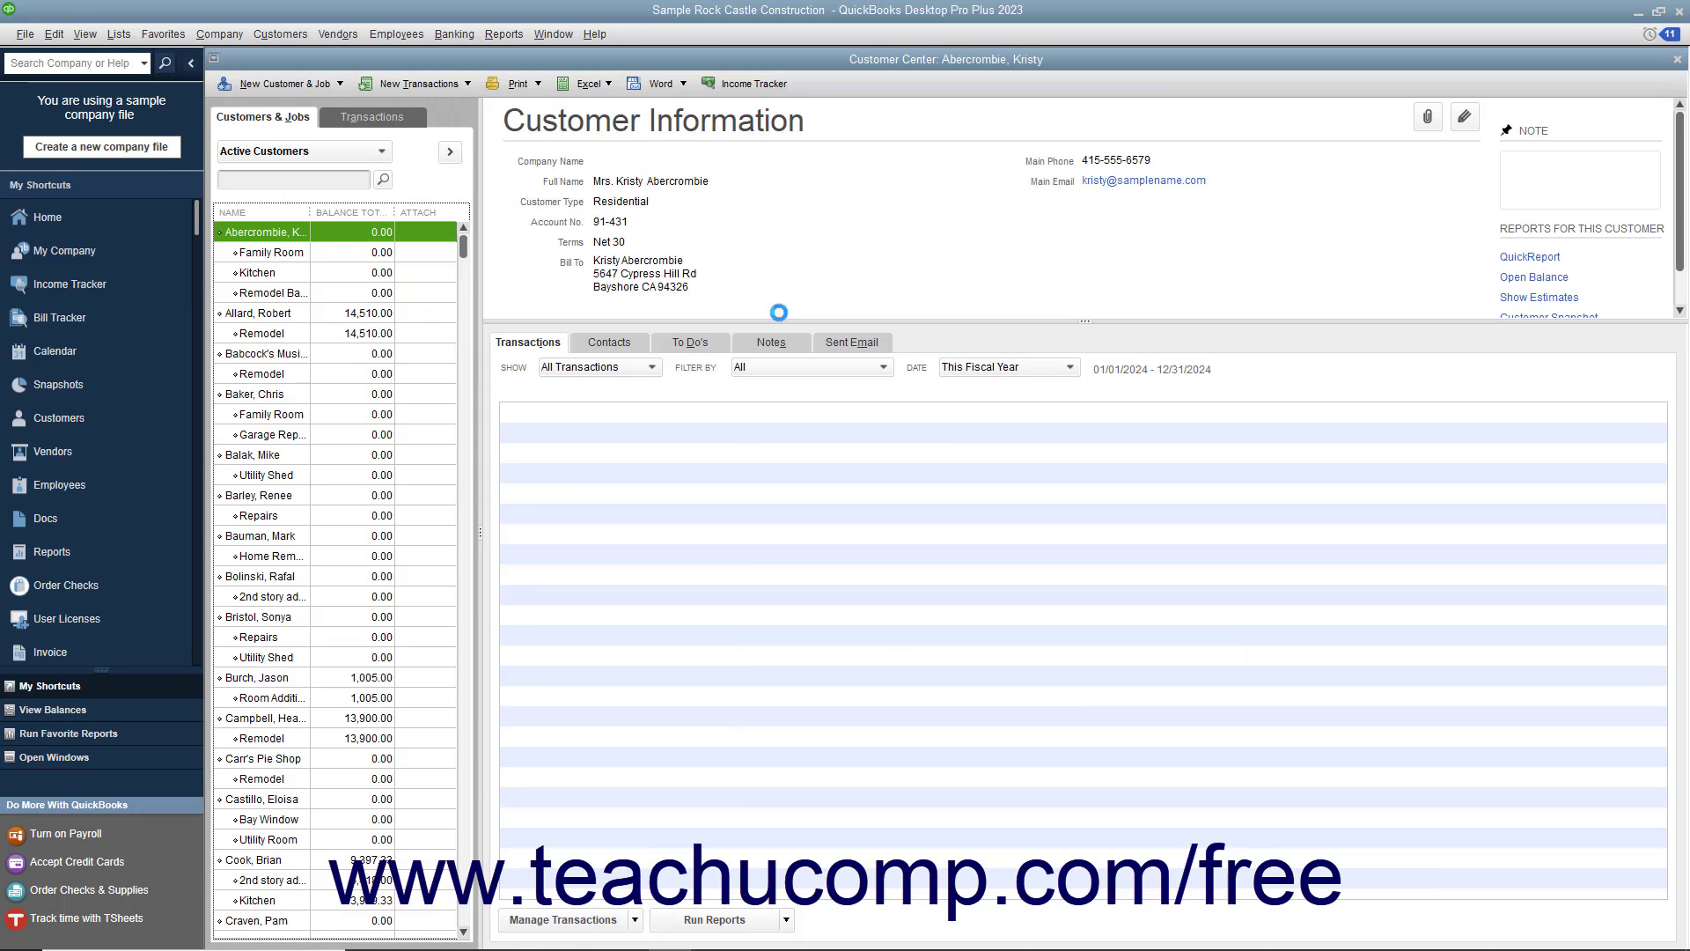
double_click(300, 231)
click(299, 241)
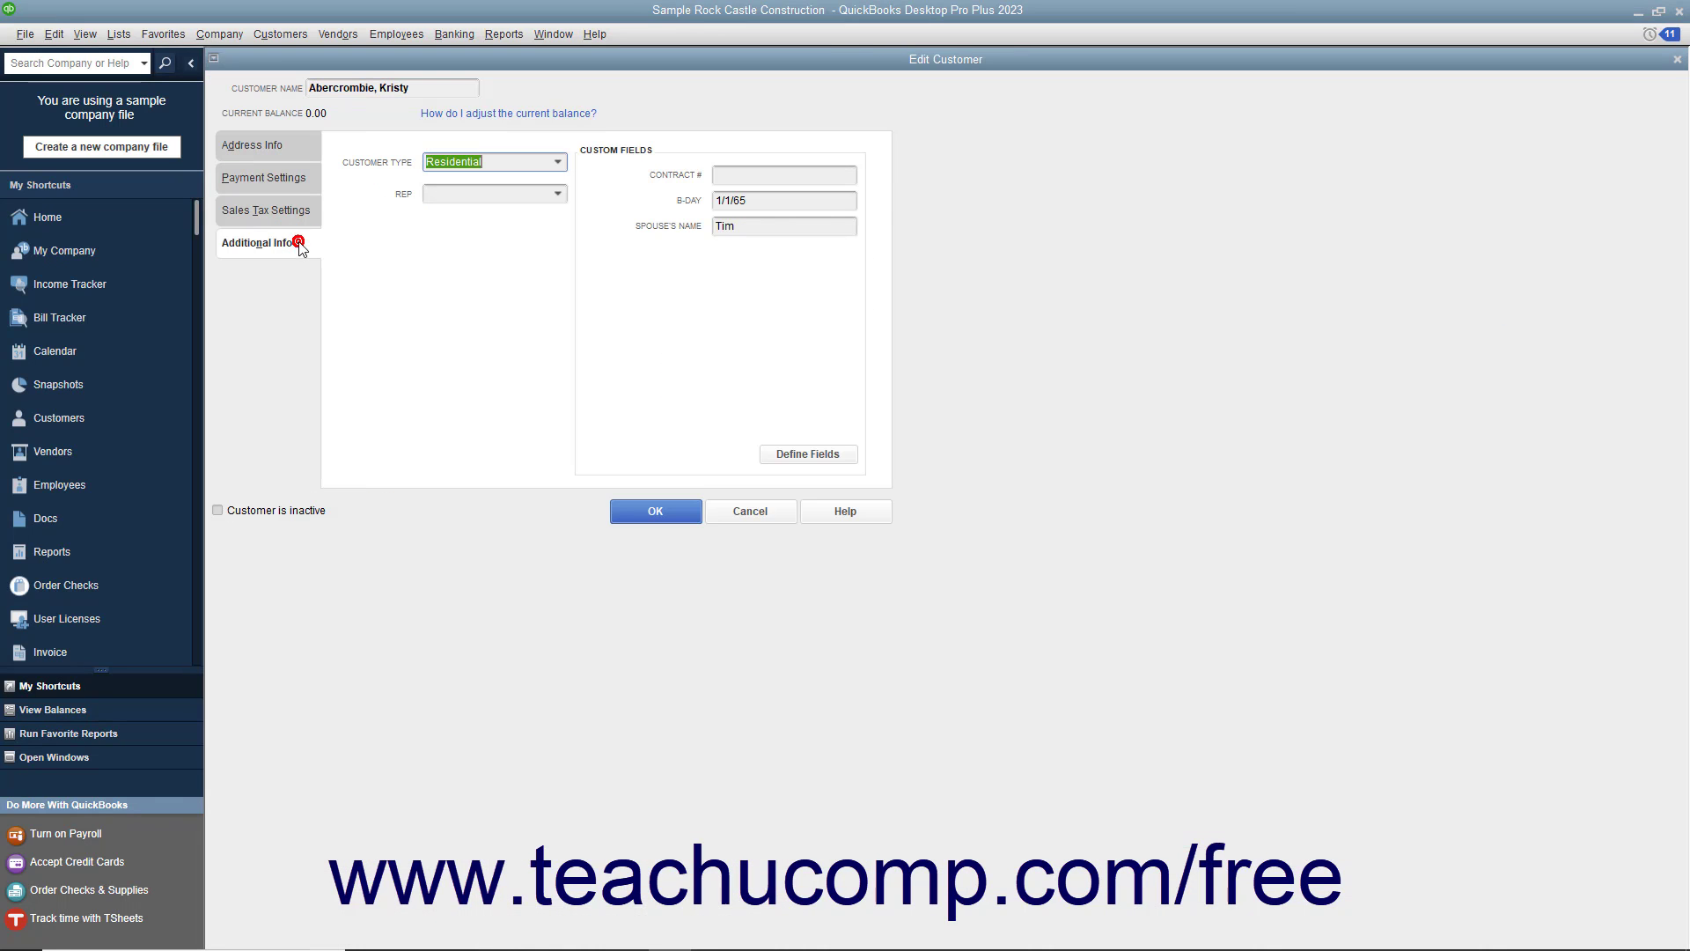
click(762, 175)
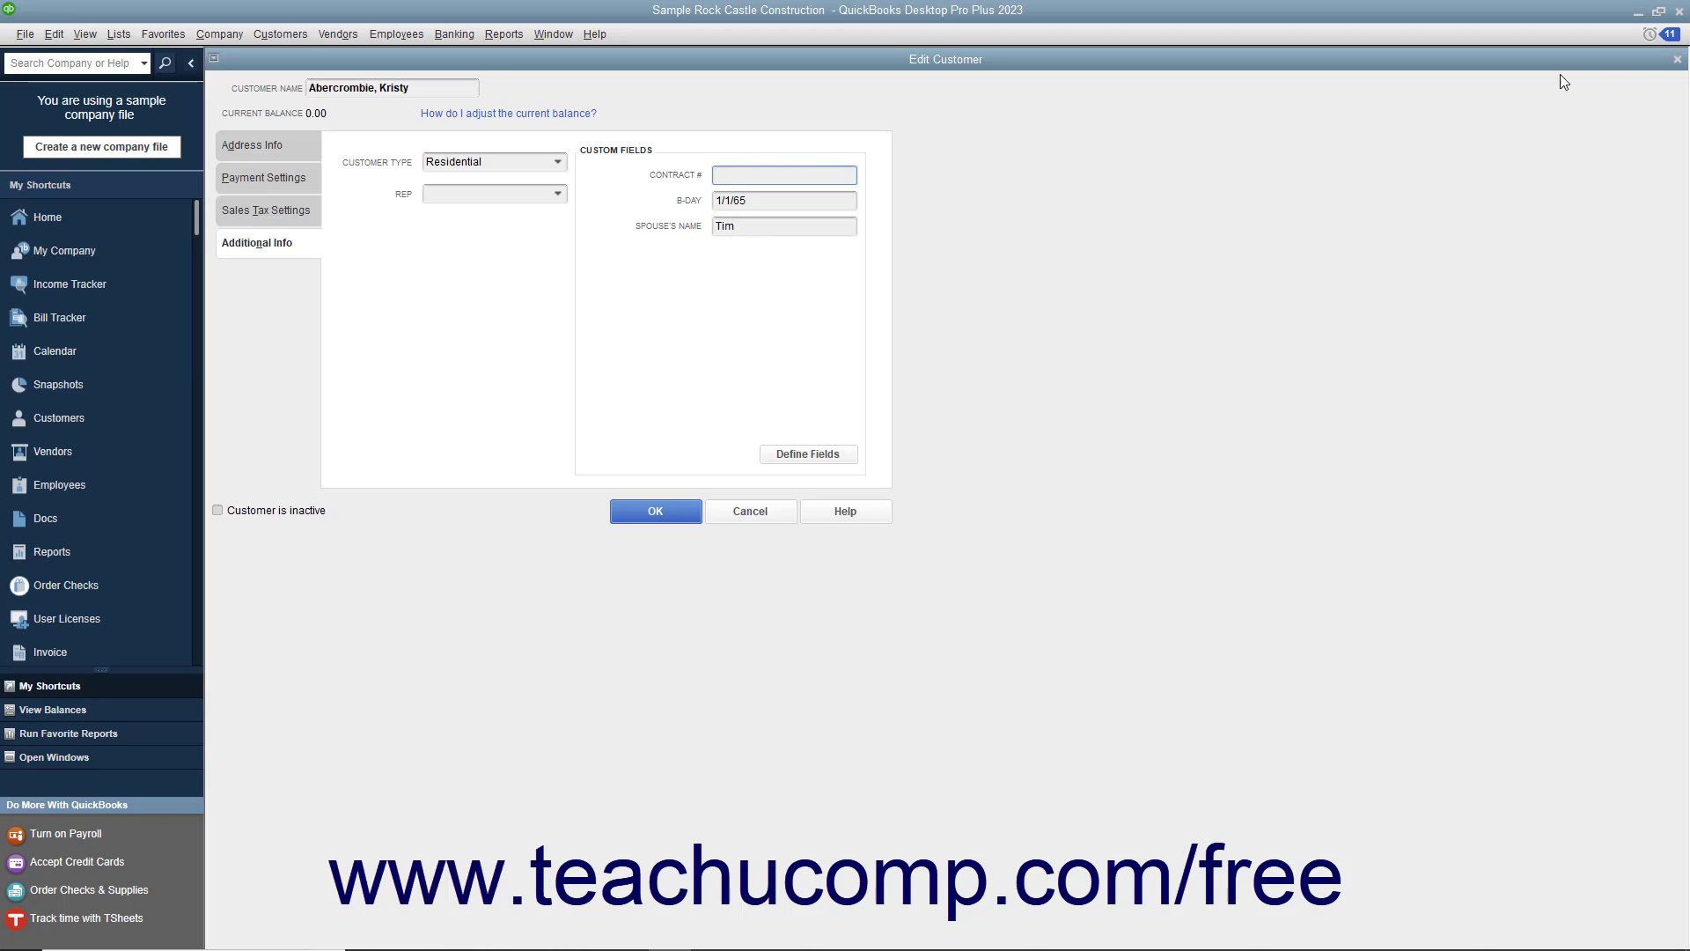
click(1676, 60)
click(1676, 60)
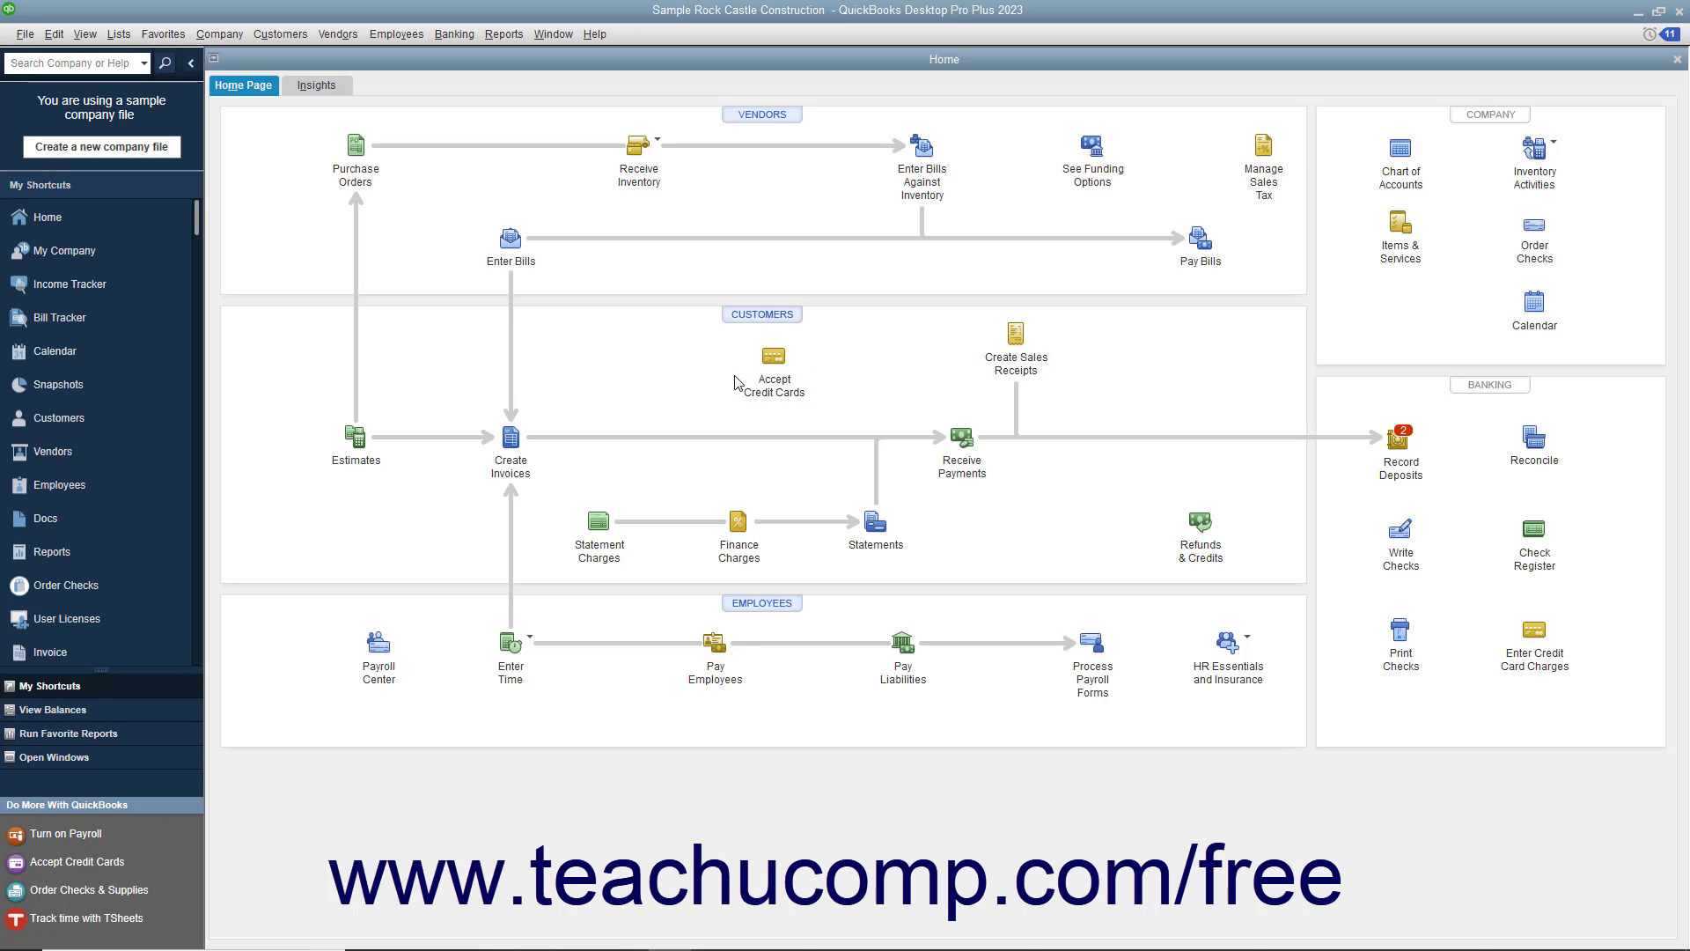
Step: Reopen the first customer's record at Additional Info showing Contract #, B-Day and Spouse's Name
click(751, 315)
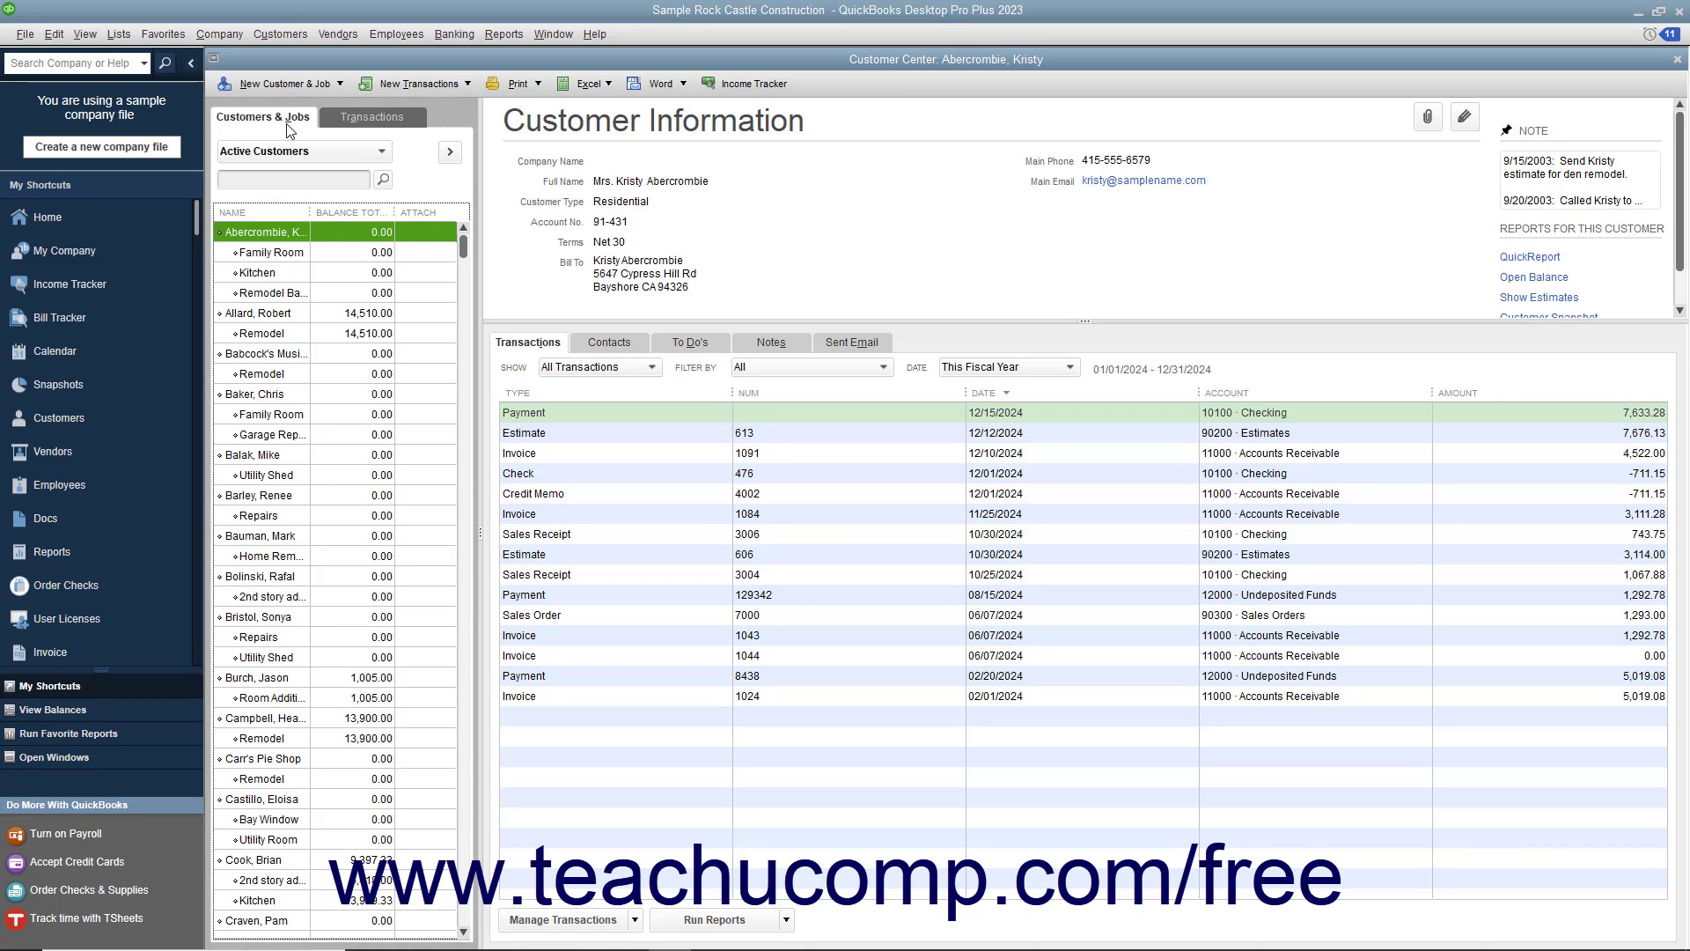
click(251, 233)
double_click(251, 233)
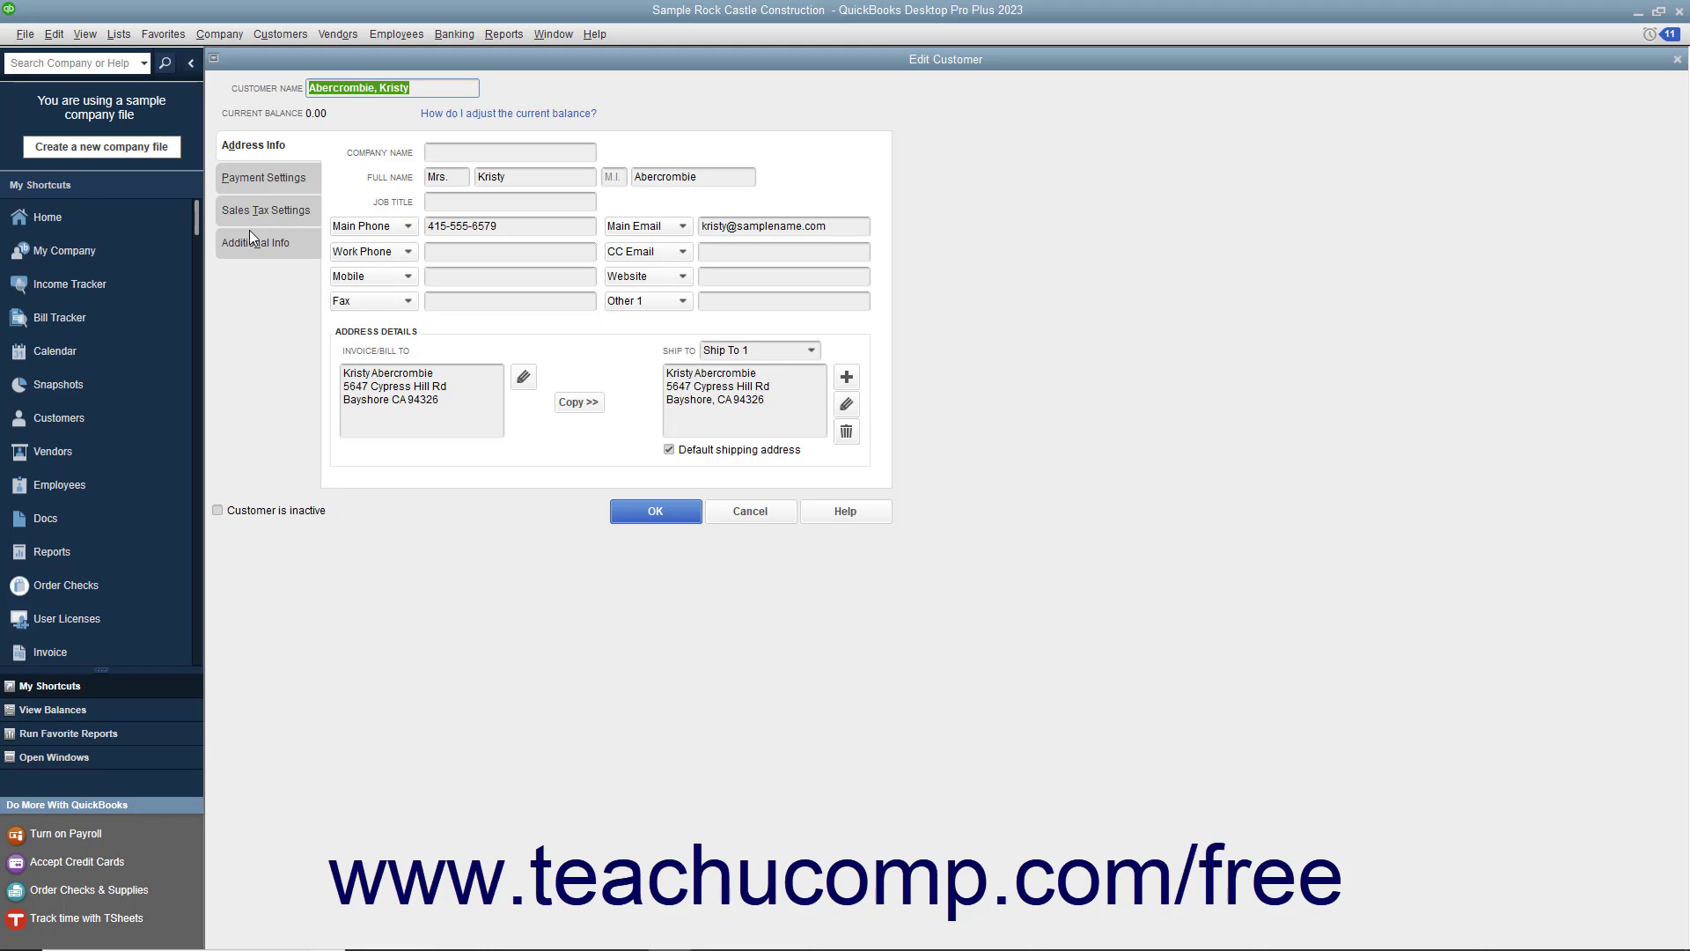
click(258, 250)
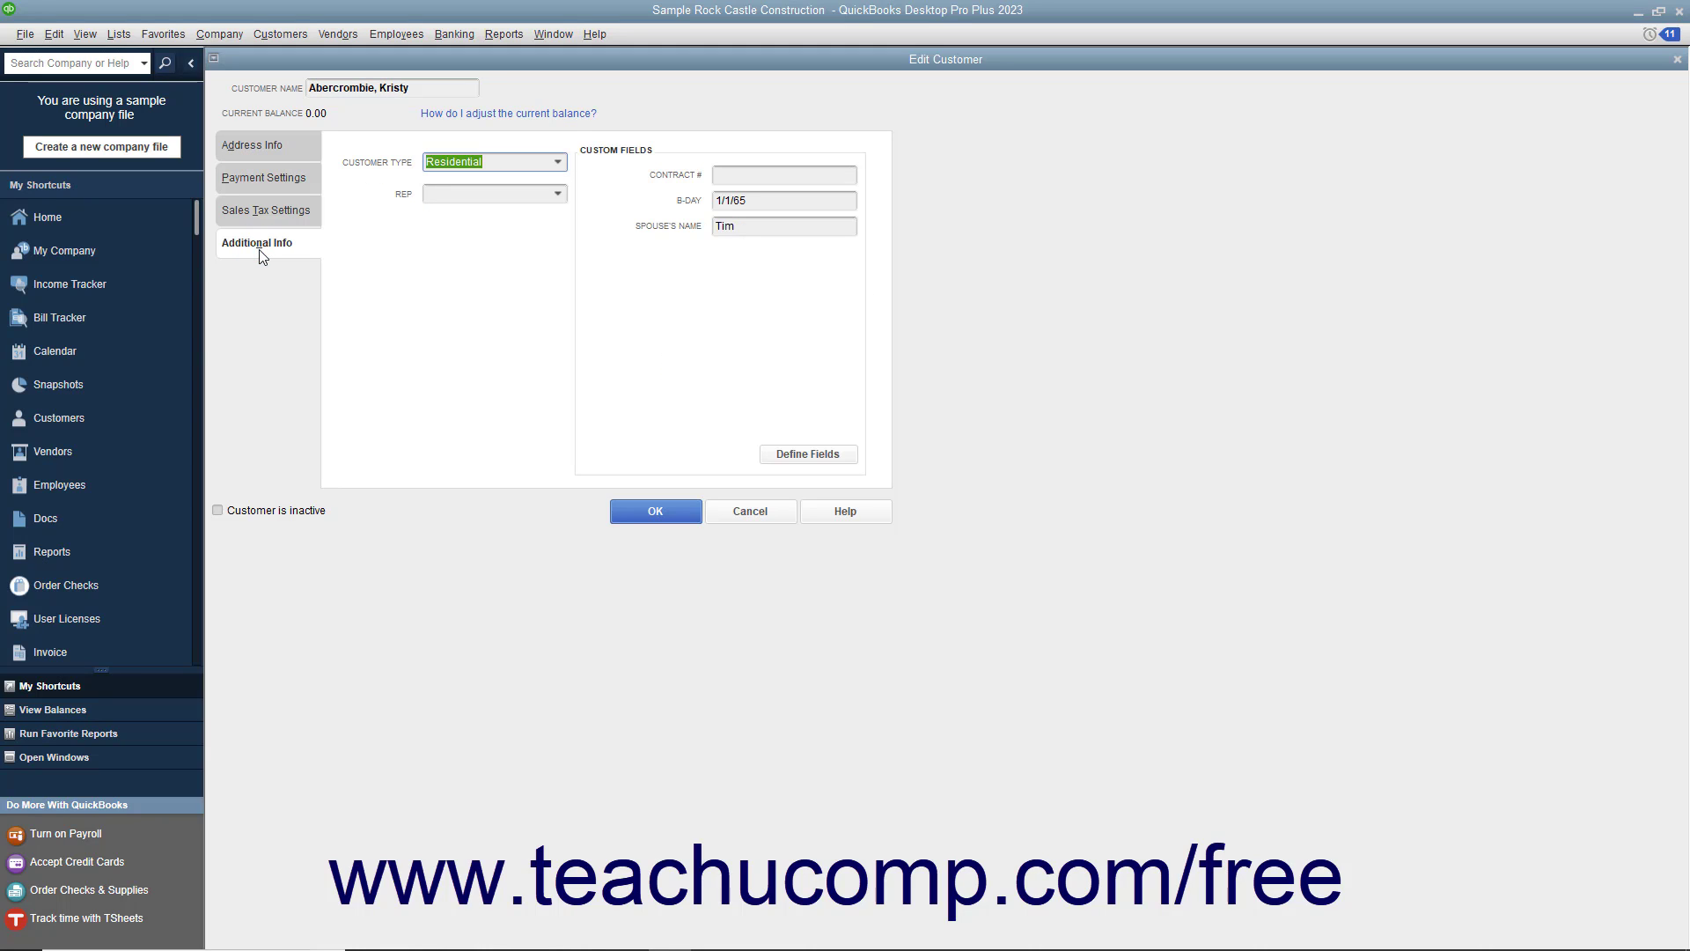
Step: Define a 'Referred By' custom field enabled for Cust, Vend and Empl
click(803, 454)
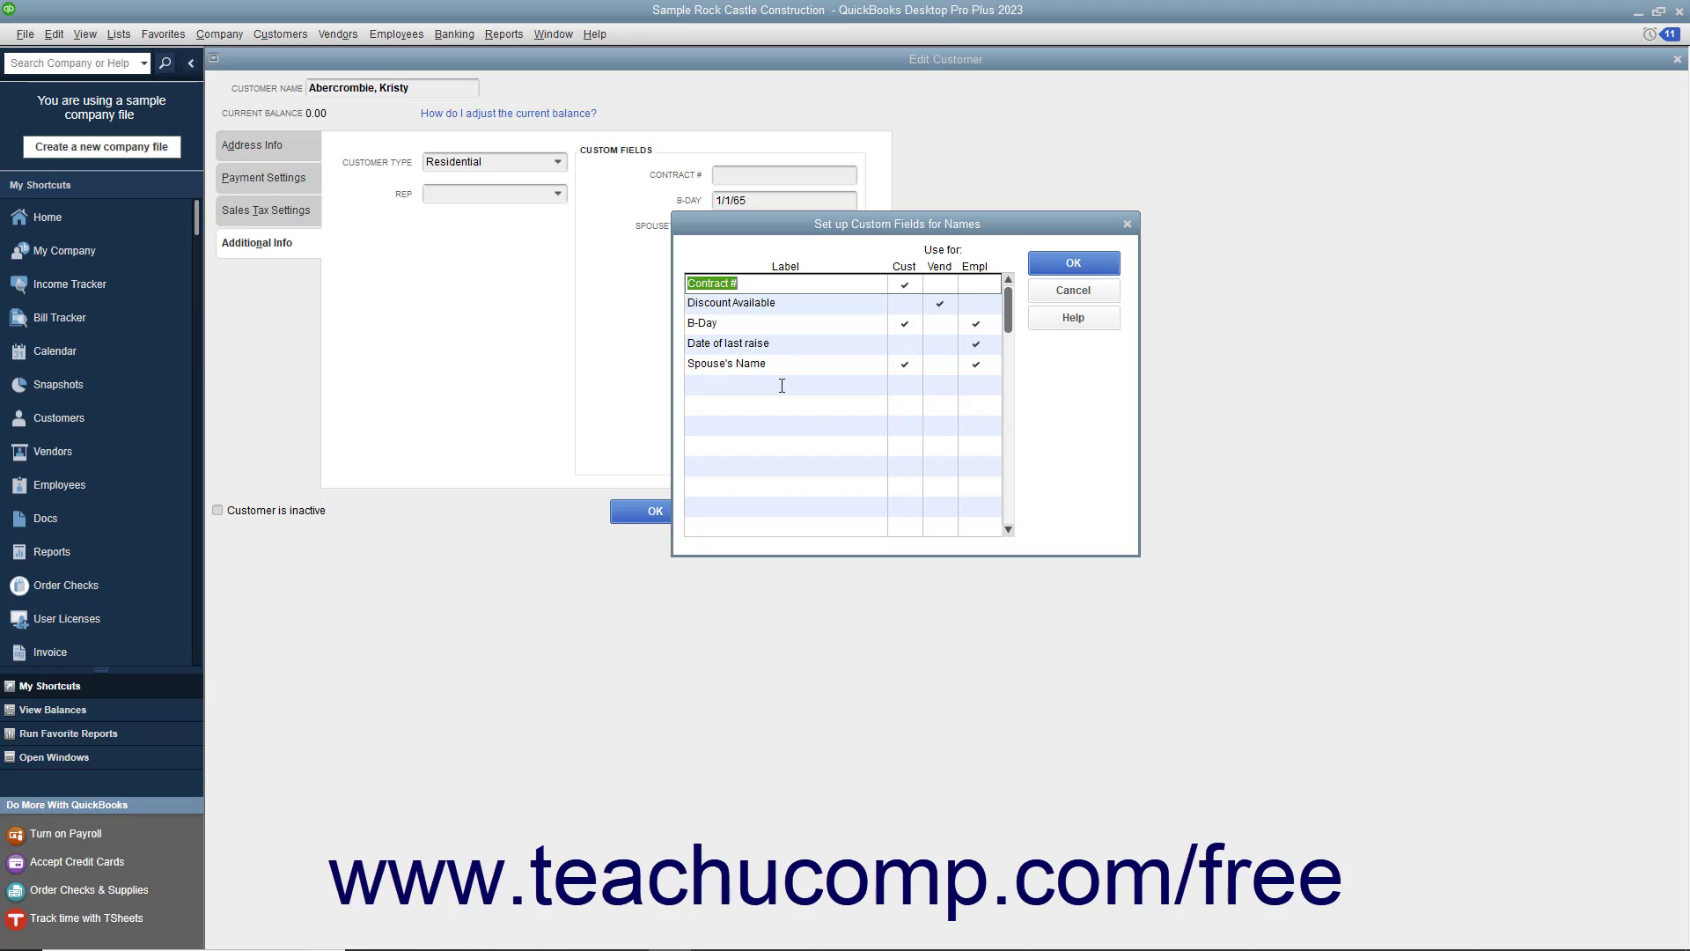
click(782, 386)
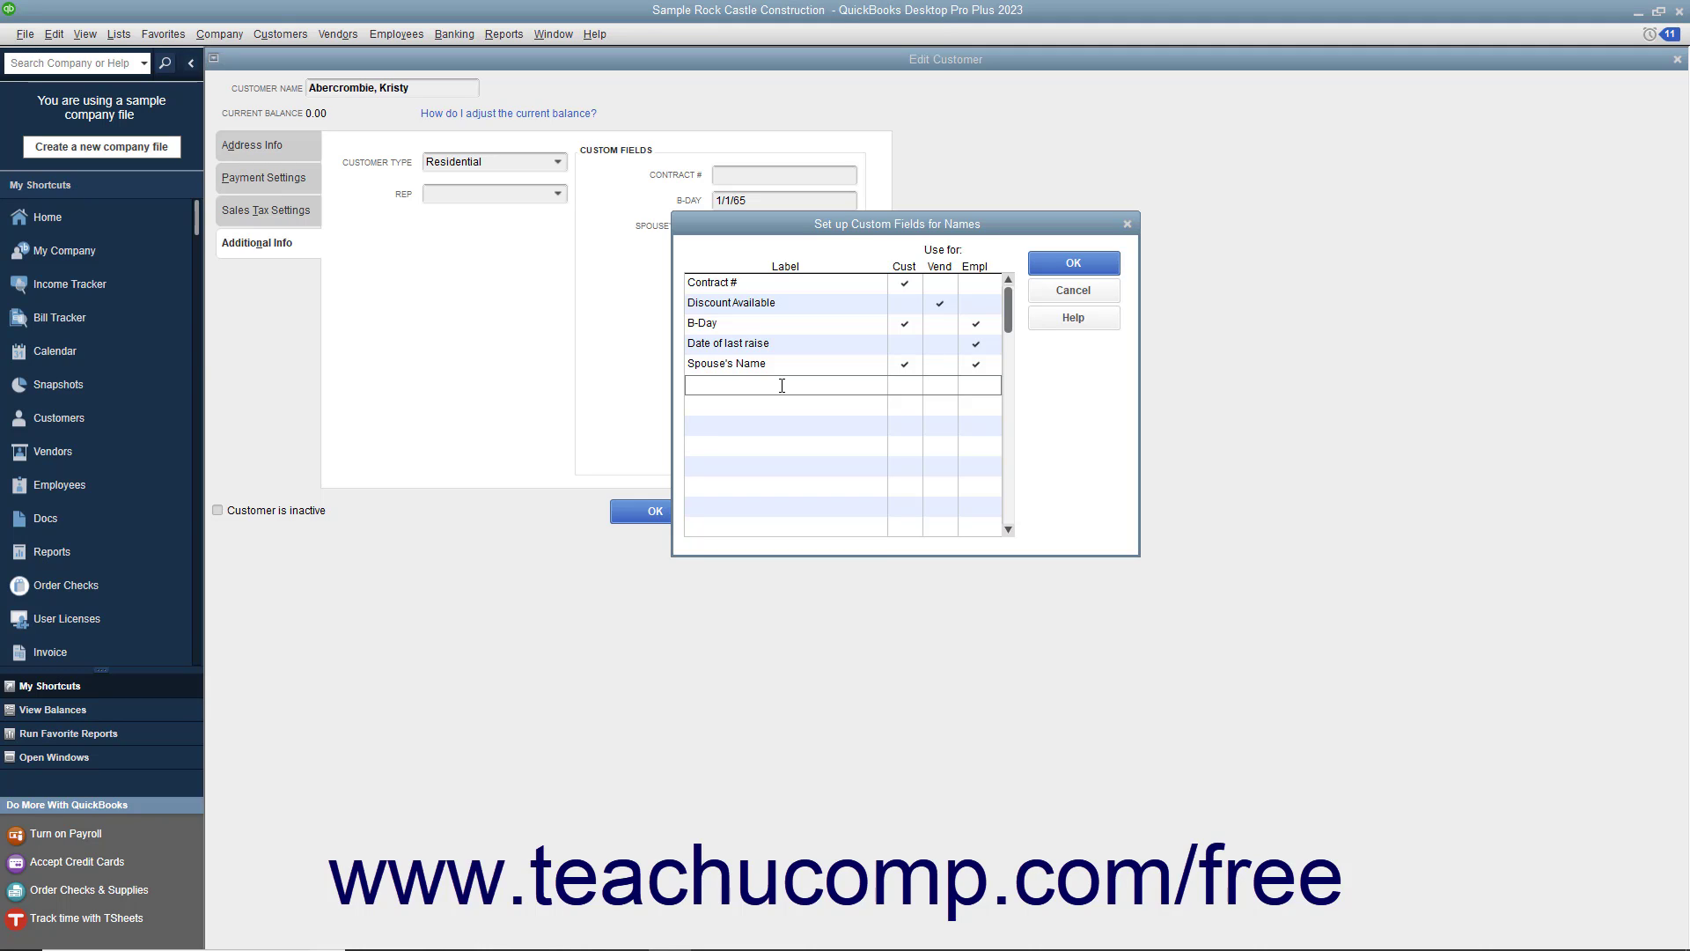
text(Referred By)
click(905, 379)
click(940, 382)
click(969, 388)
click(1050, 268)
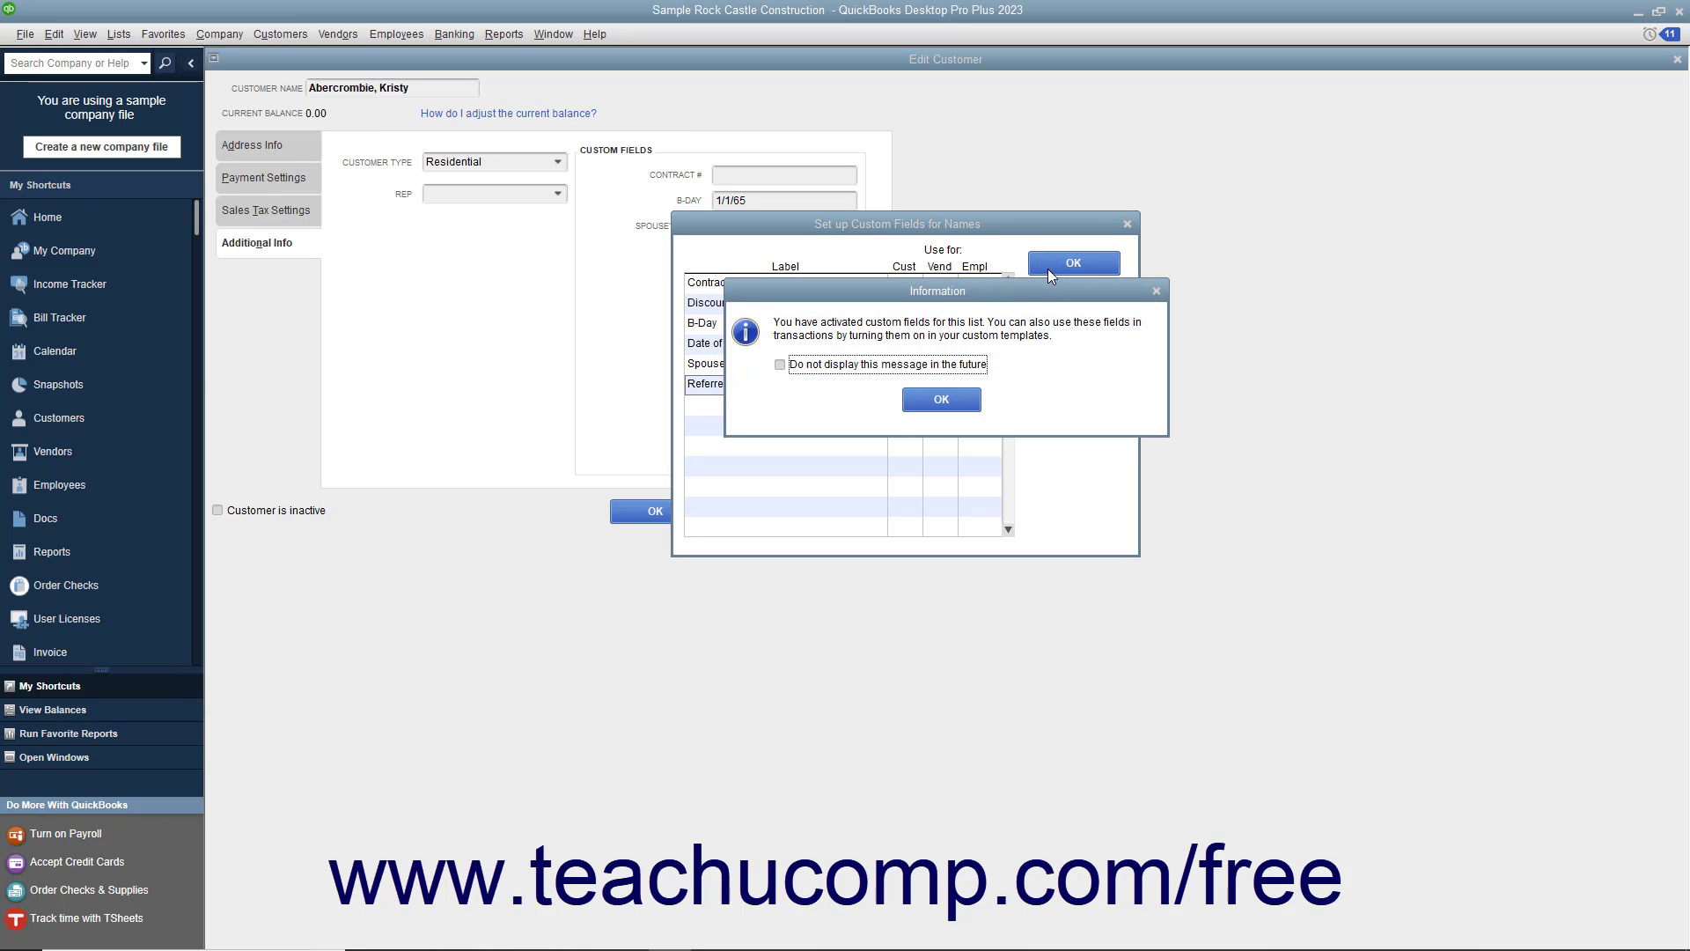
Step: Acknowledge the activation notice, check the empty Referred By field, and save the customer record
click(968, 392)
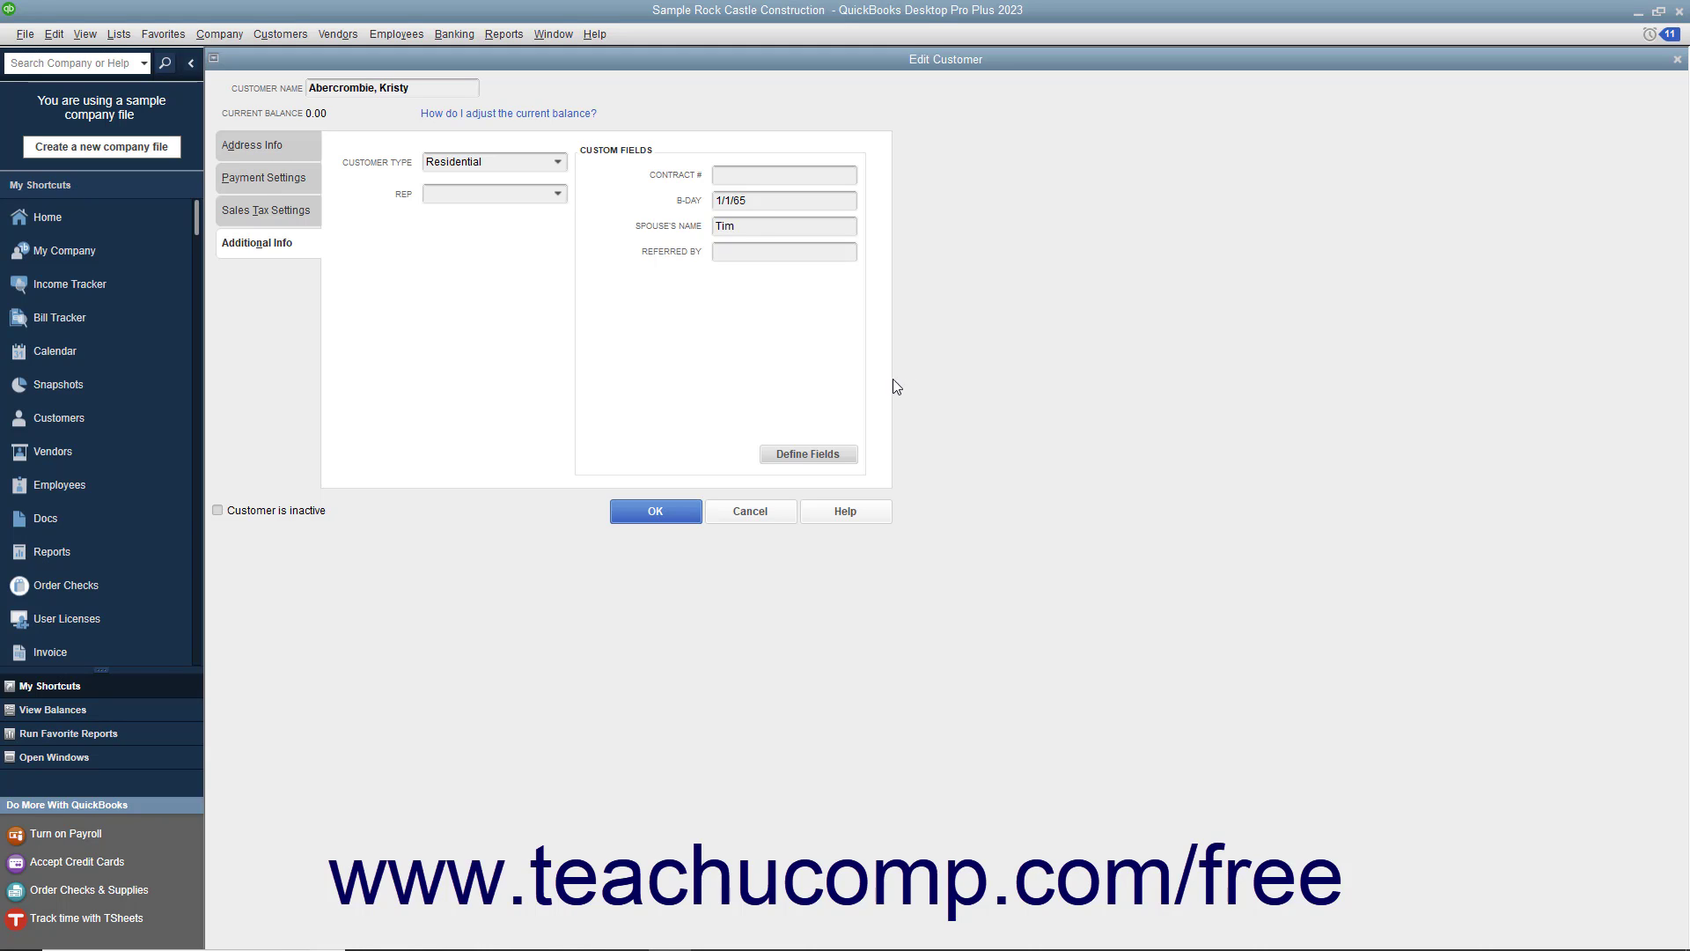
click(738, 251)
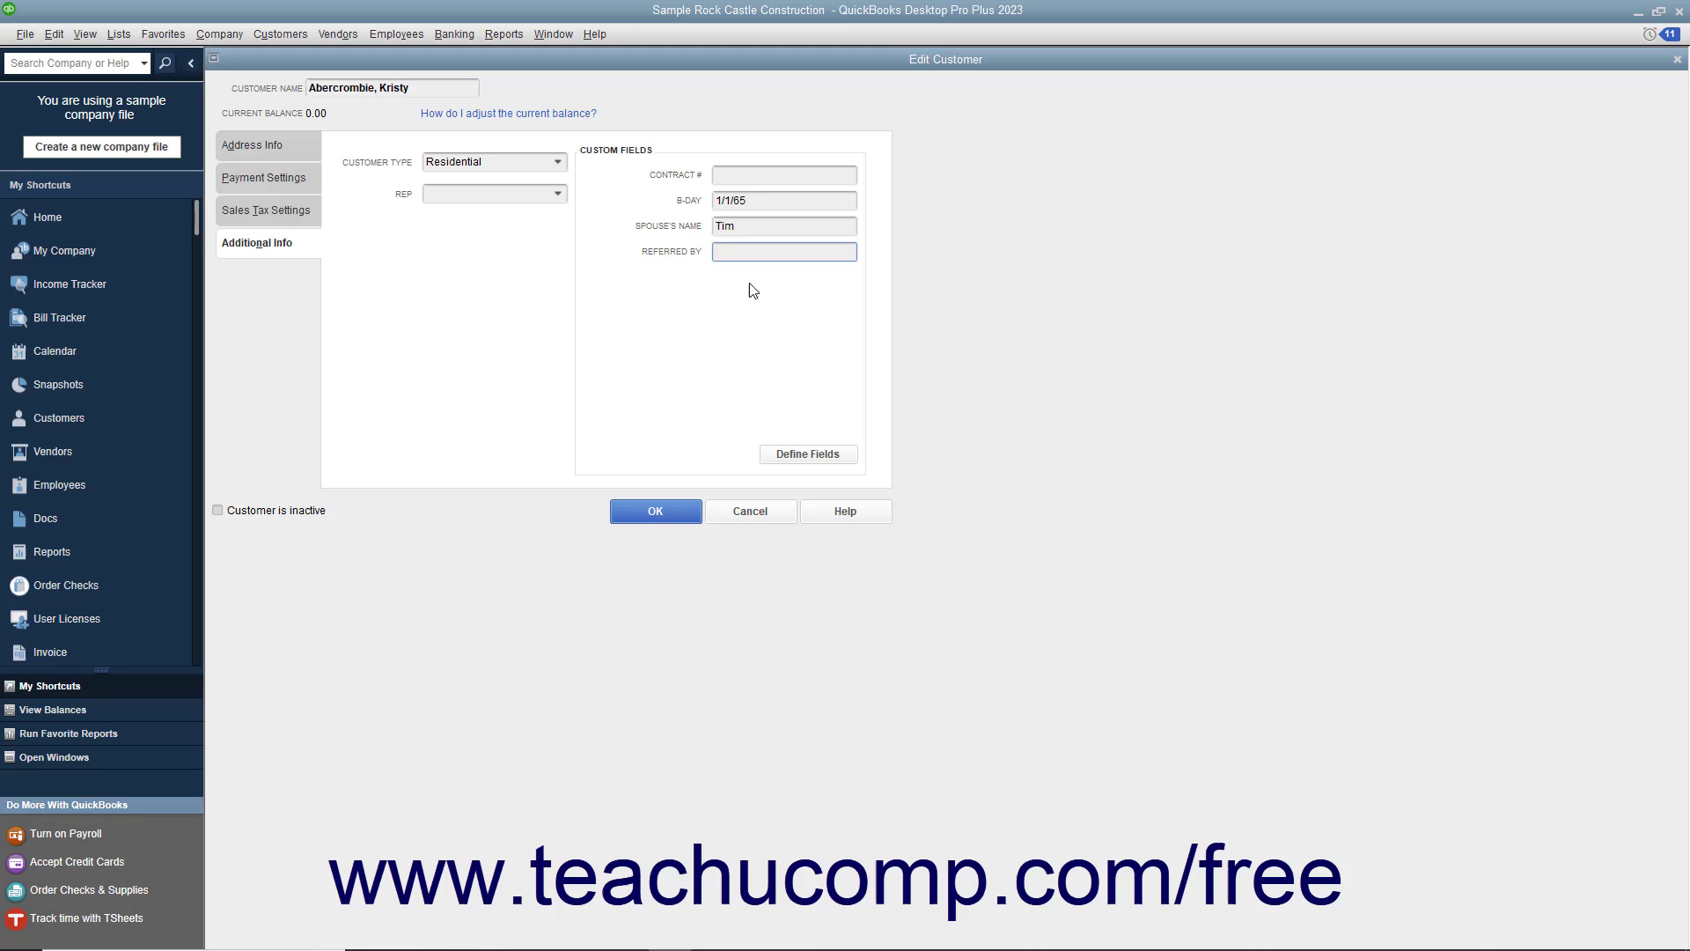
click(275, 252)
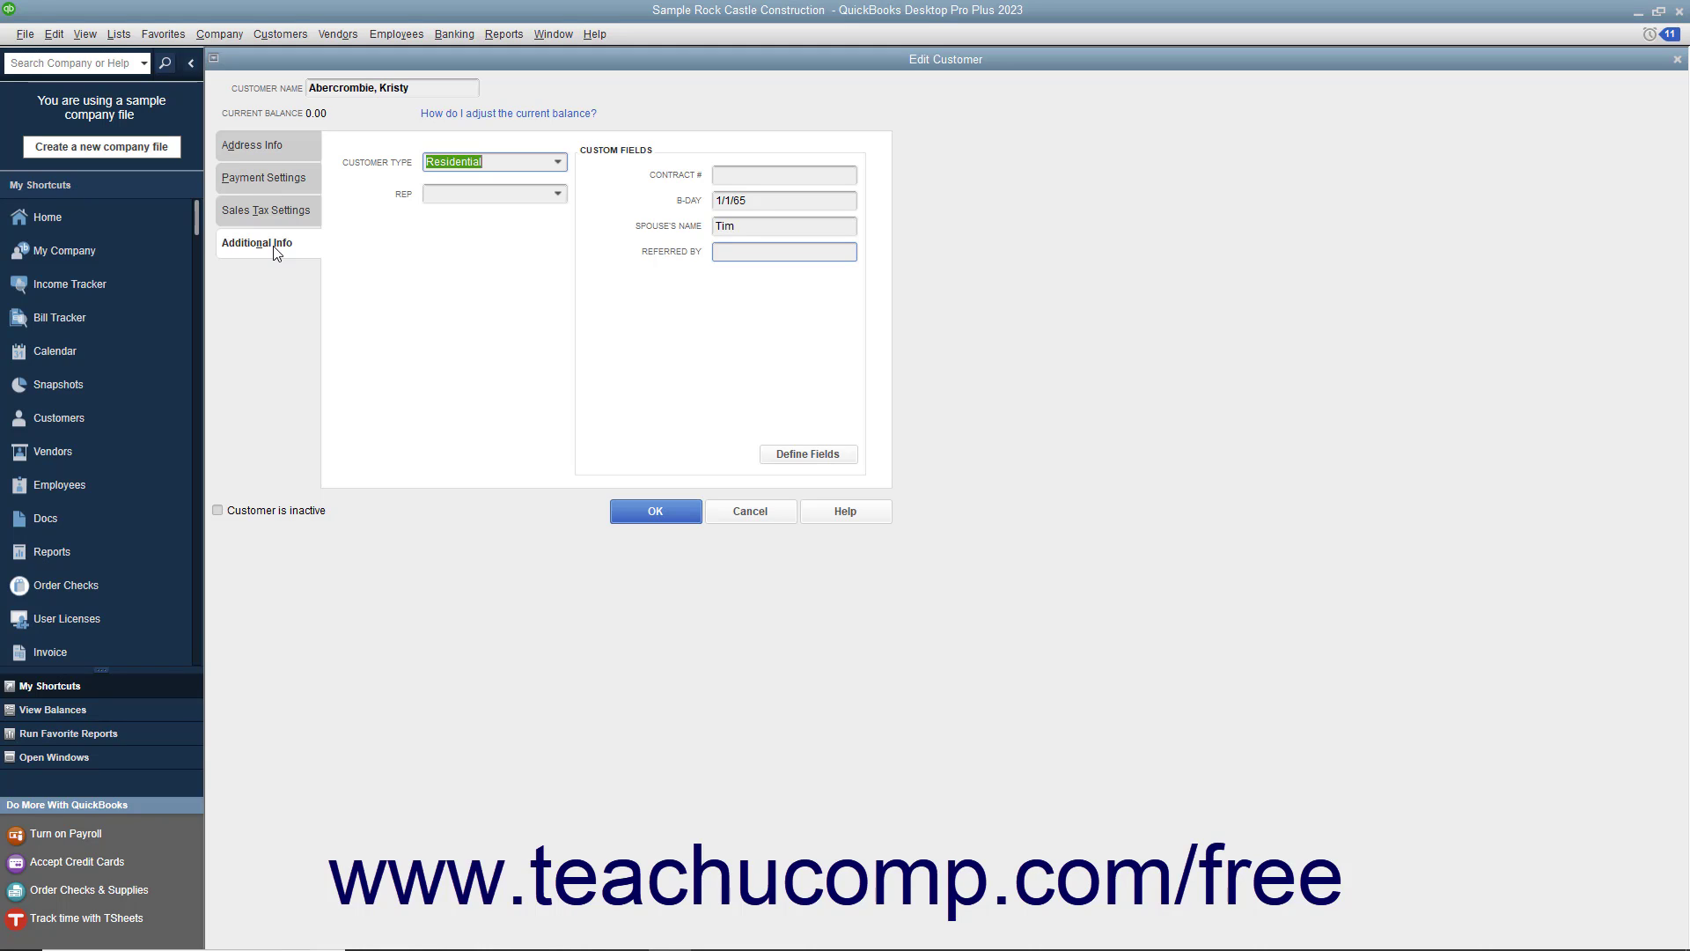
click(632, 507)
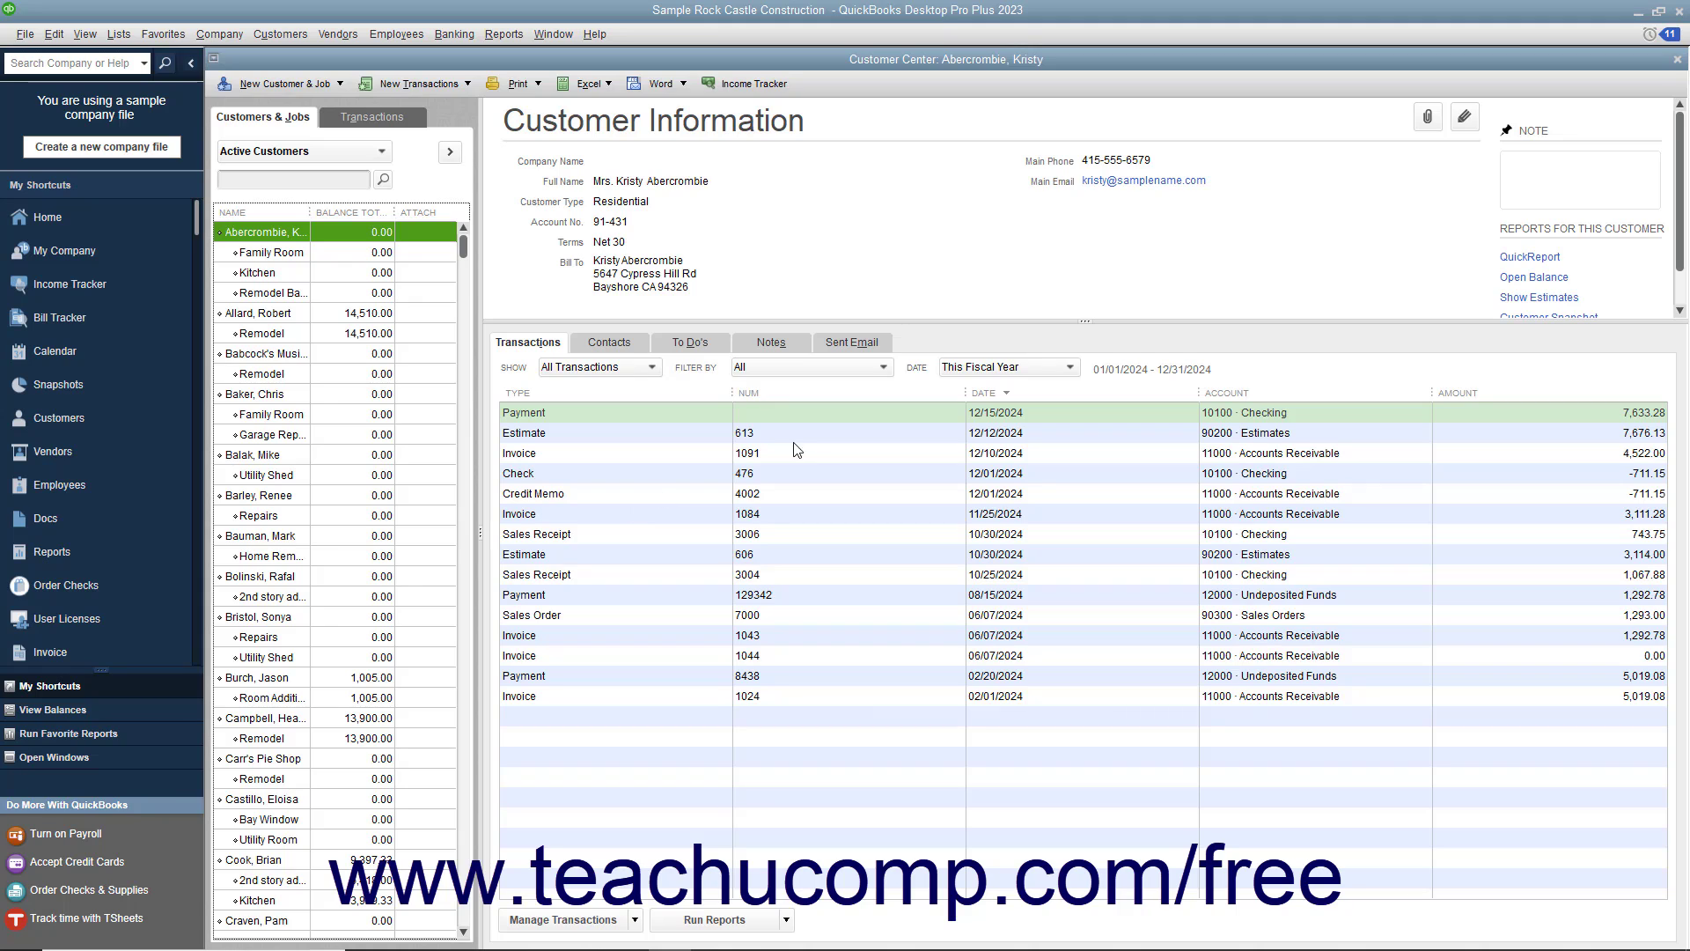
Step: Close the Customer Center and open the Item List from the Lists menu
click(1677, 59)
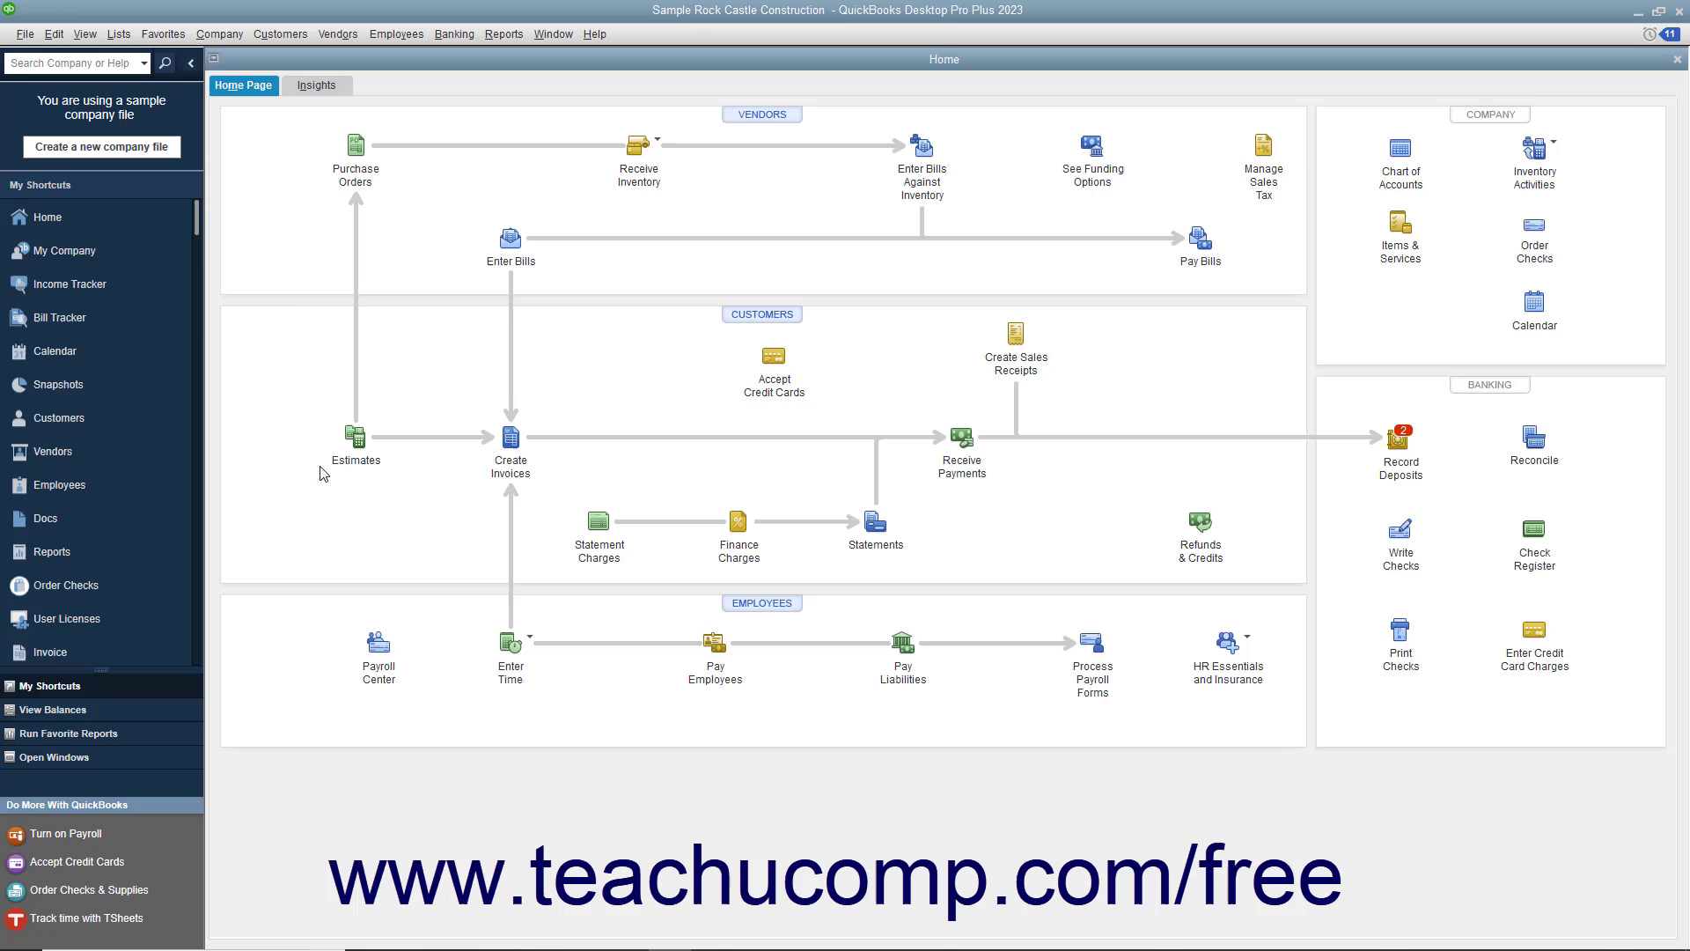
click(119, 34)
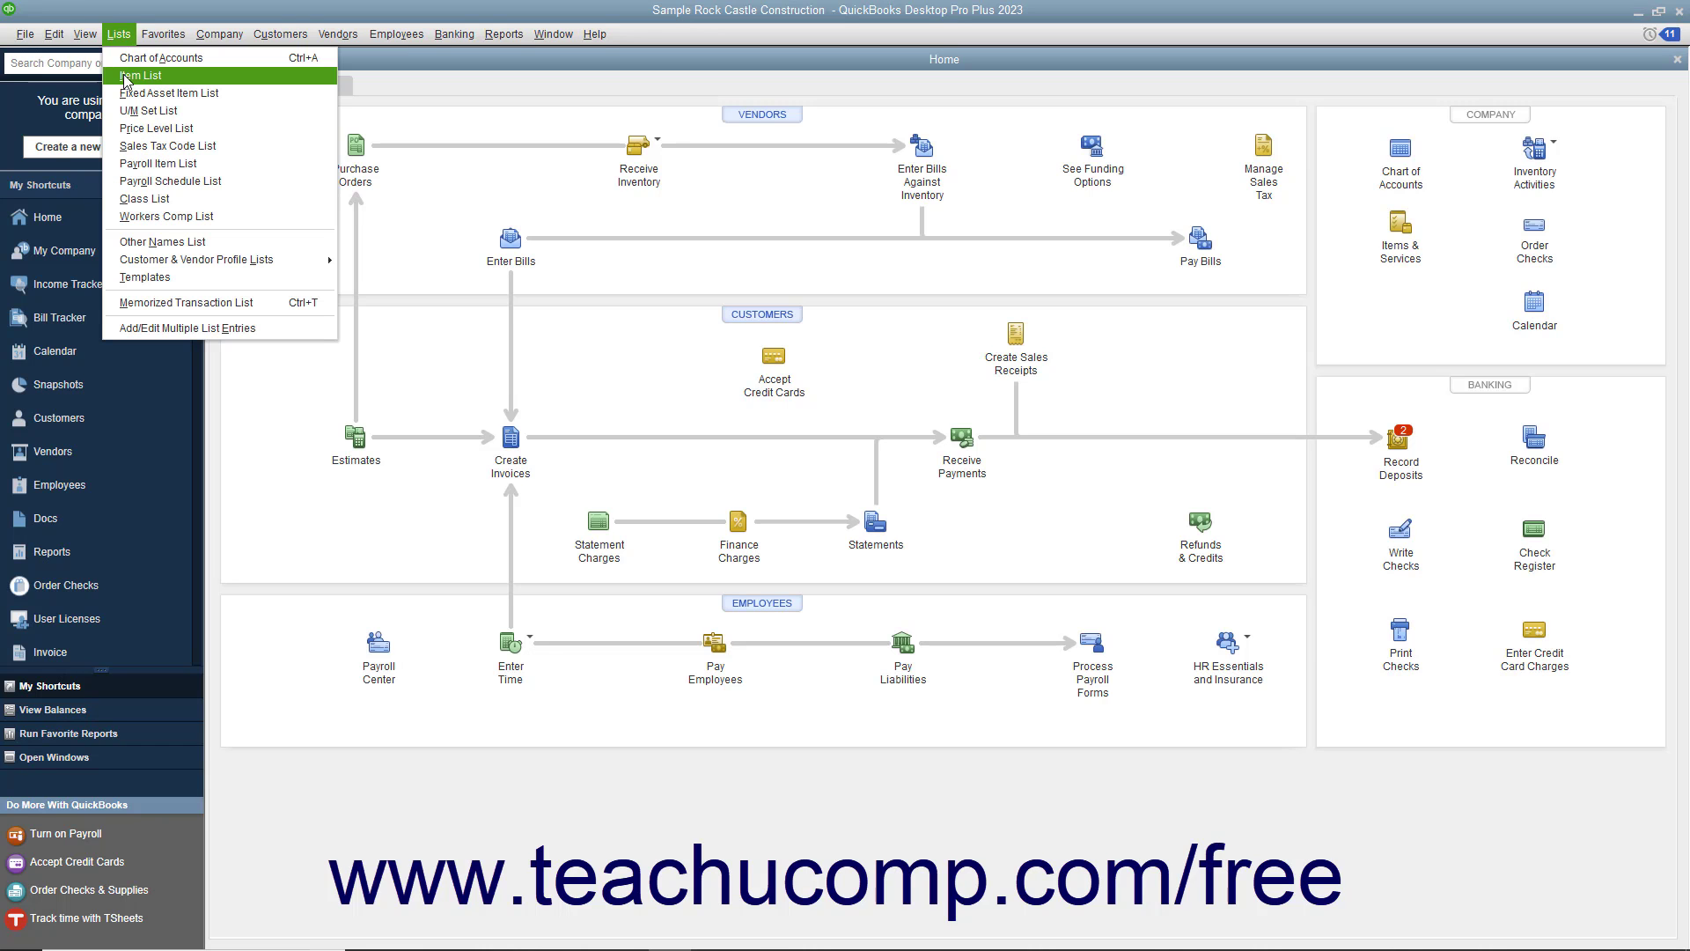
click(132, 76)
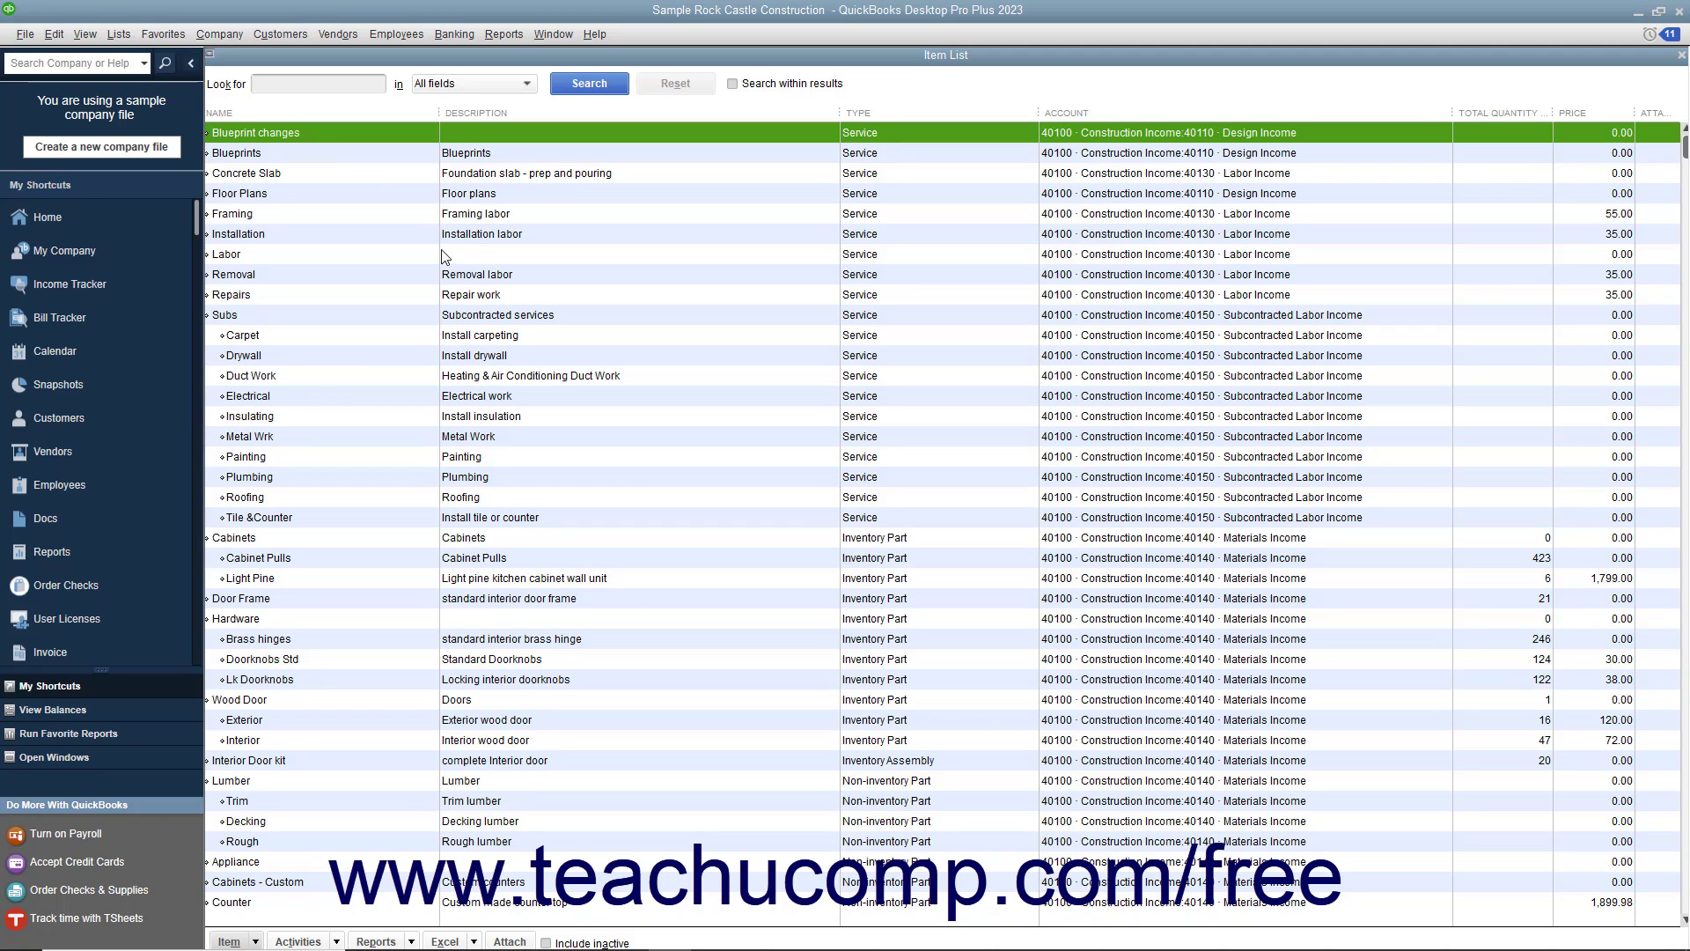
Step: Open the Concrete Slab service item in the Edit Item window
double_click(271, 176)
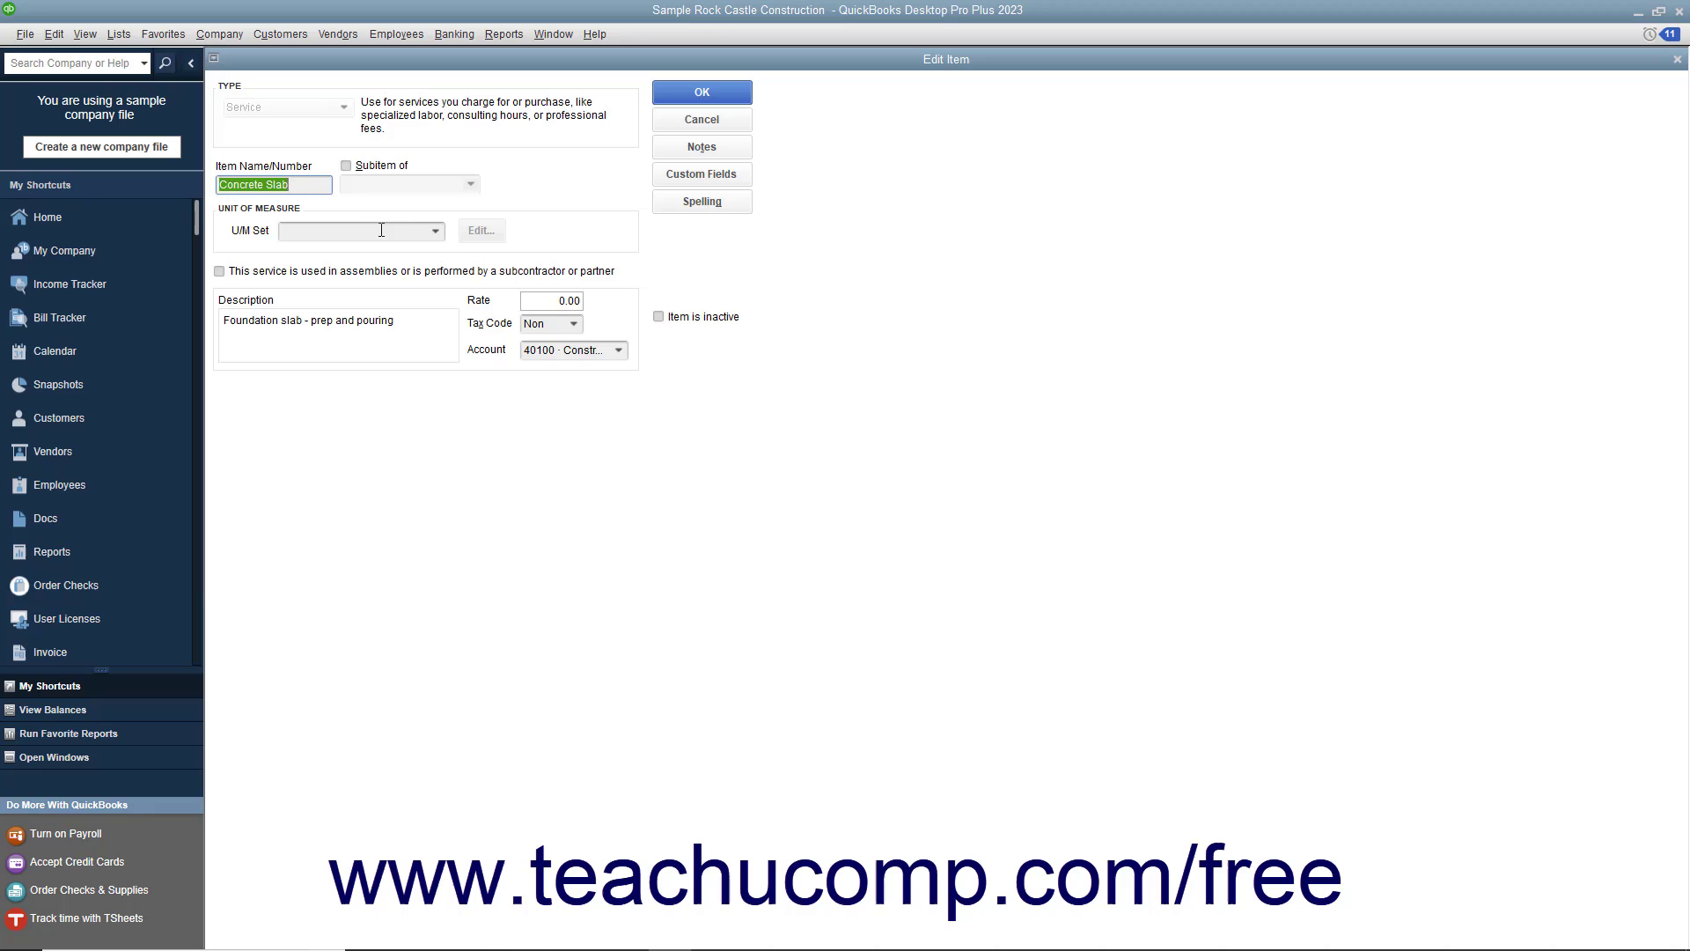
Step: Display Concrete Slab's custom fields, showing empty COLOR and MATERIAL
click(700, 174)
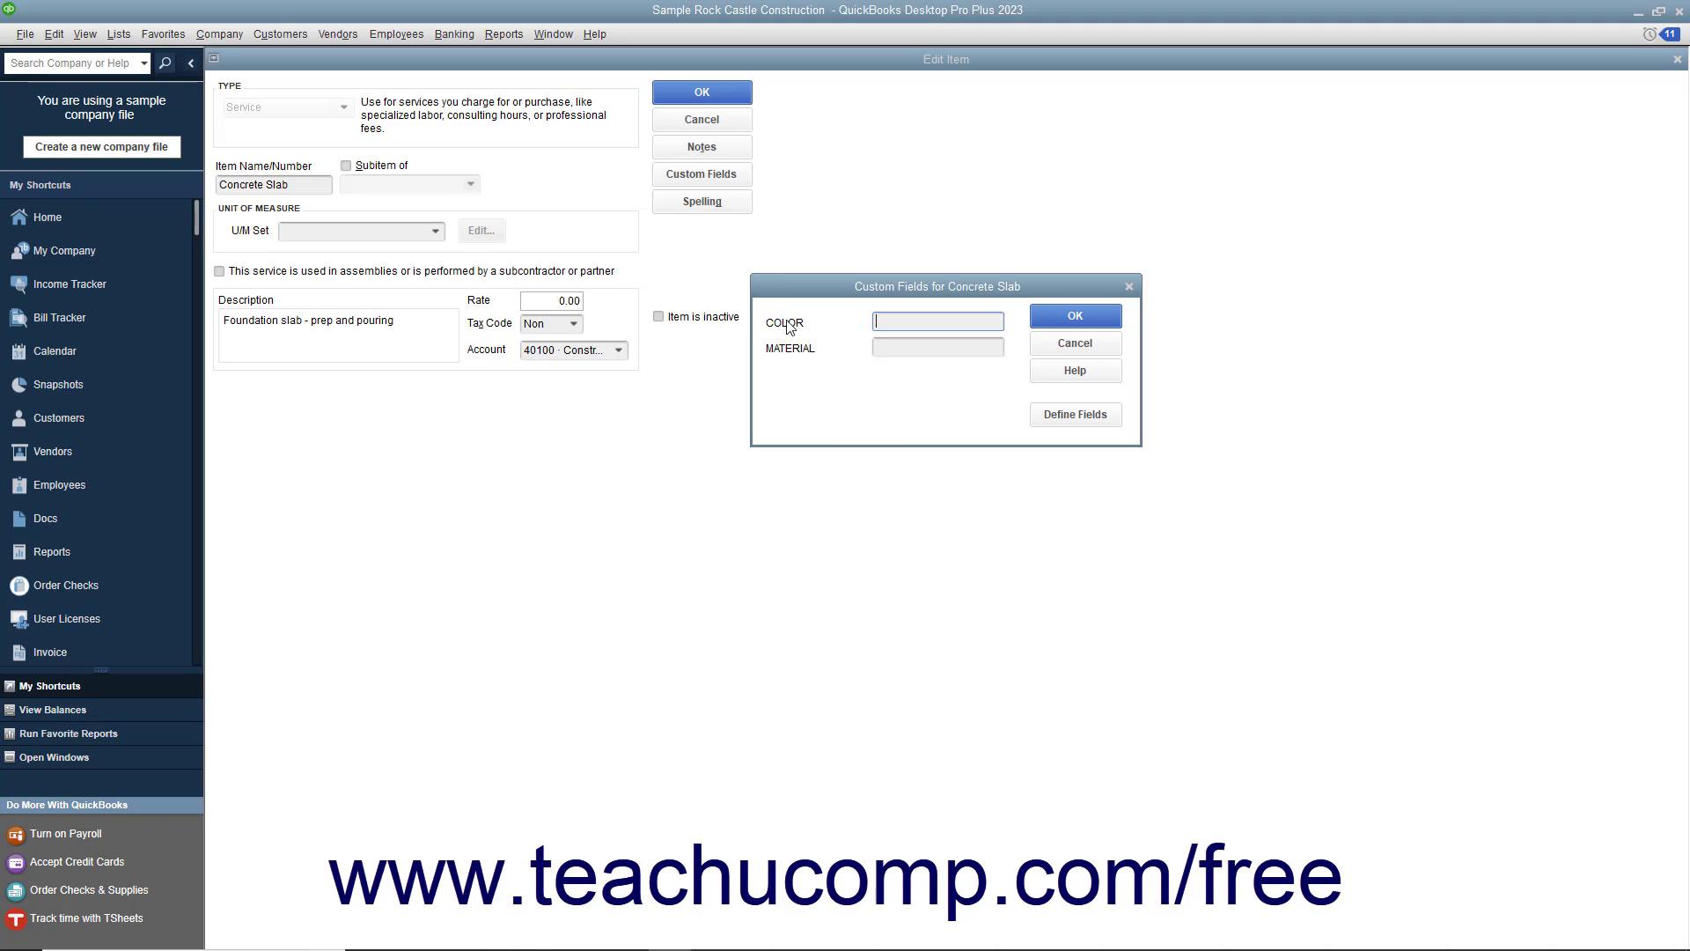
Step: Define a 'Size' item custom field in the third Label row and mark it for use
click(1060, 421)
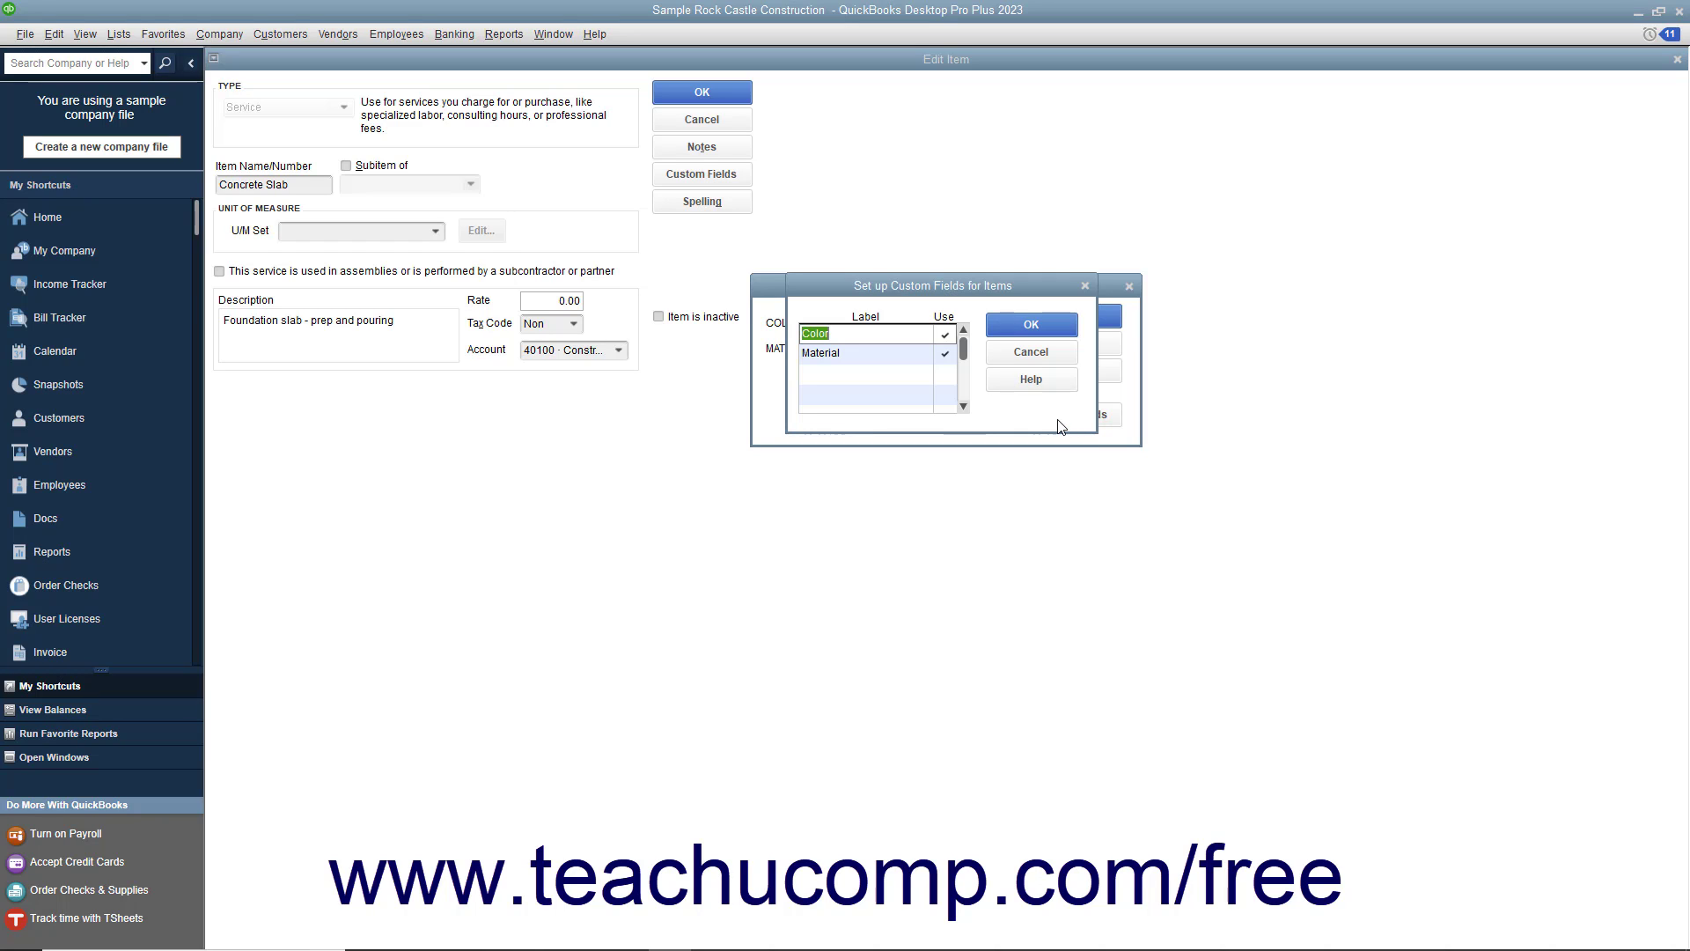
click(871, 382)
text(Size)
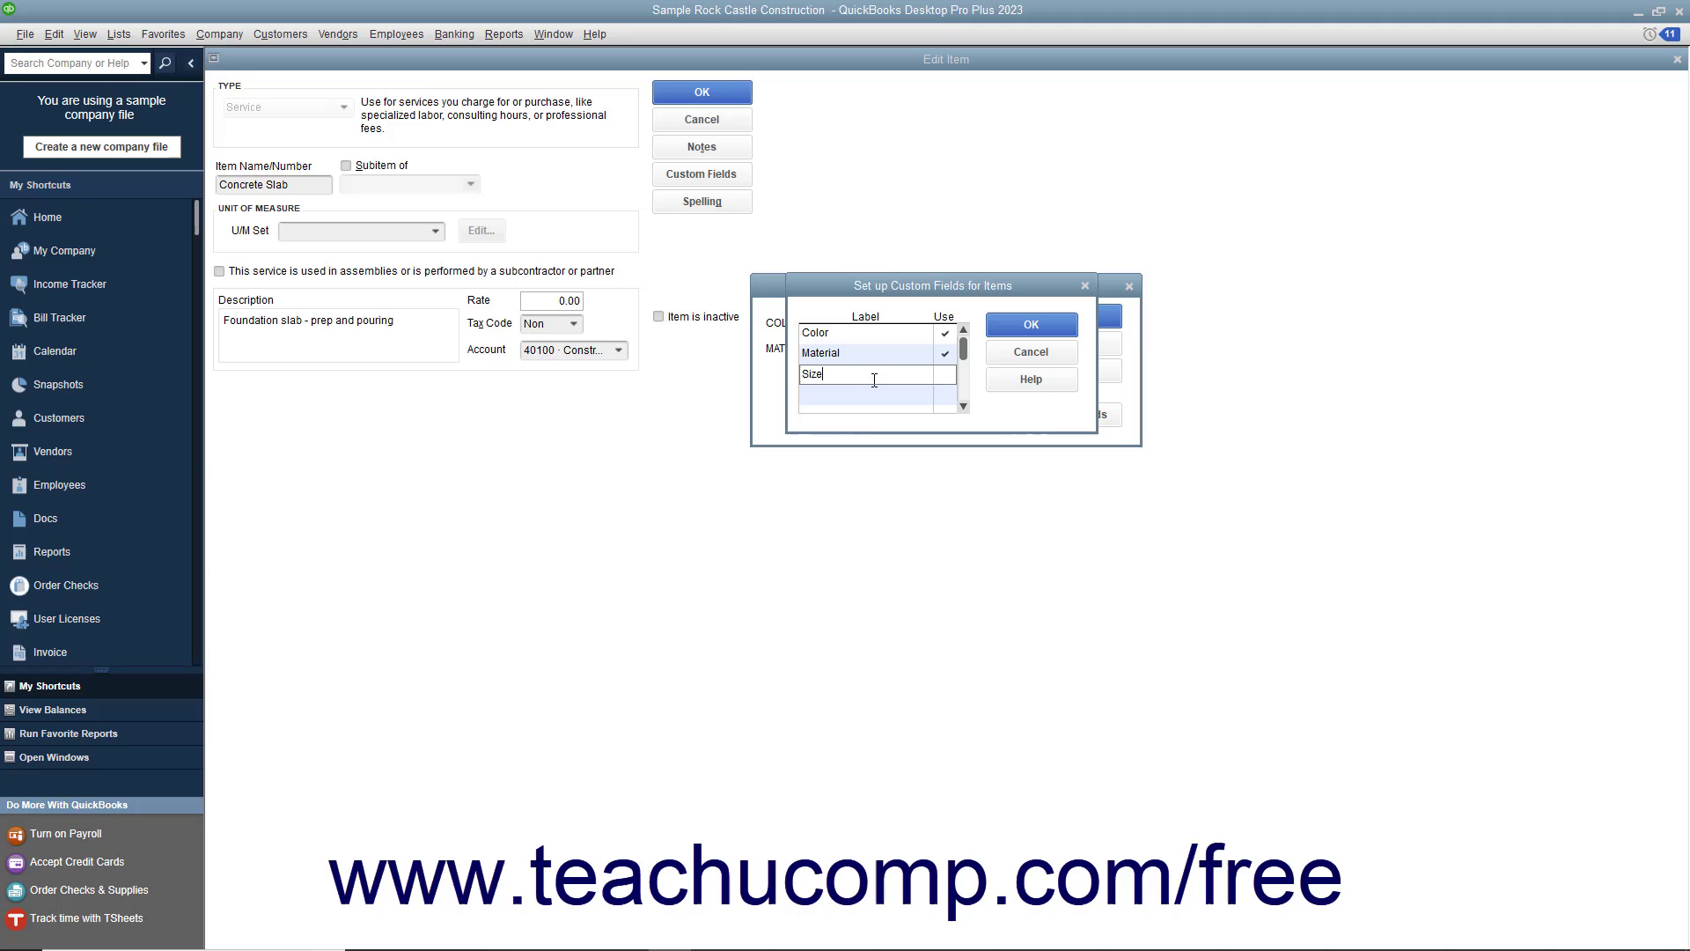
click(945, 379)
click(1001, 327)
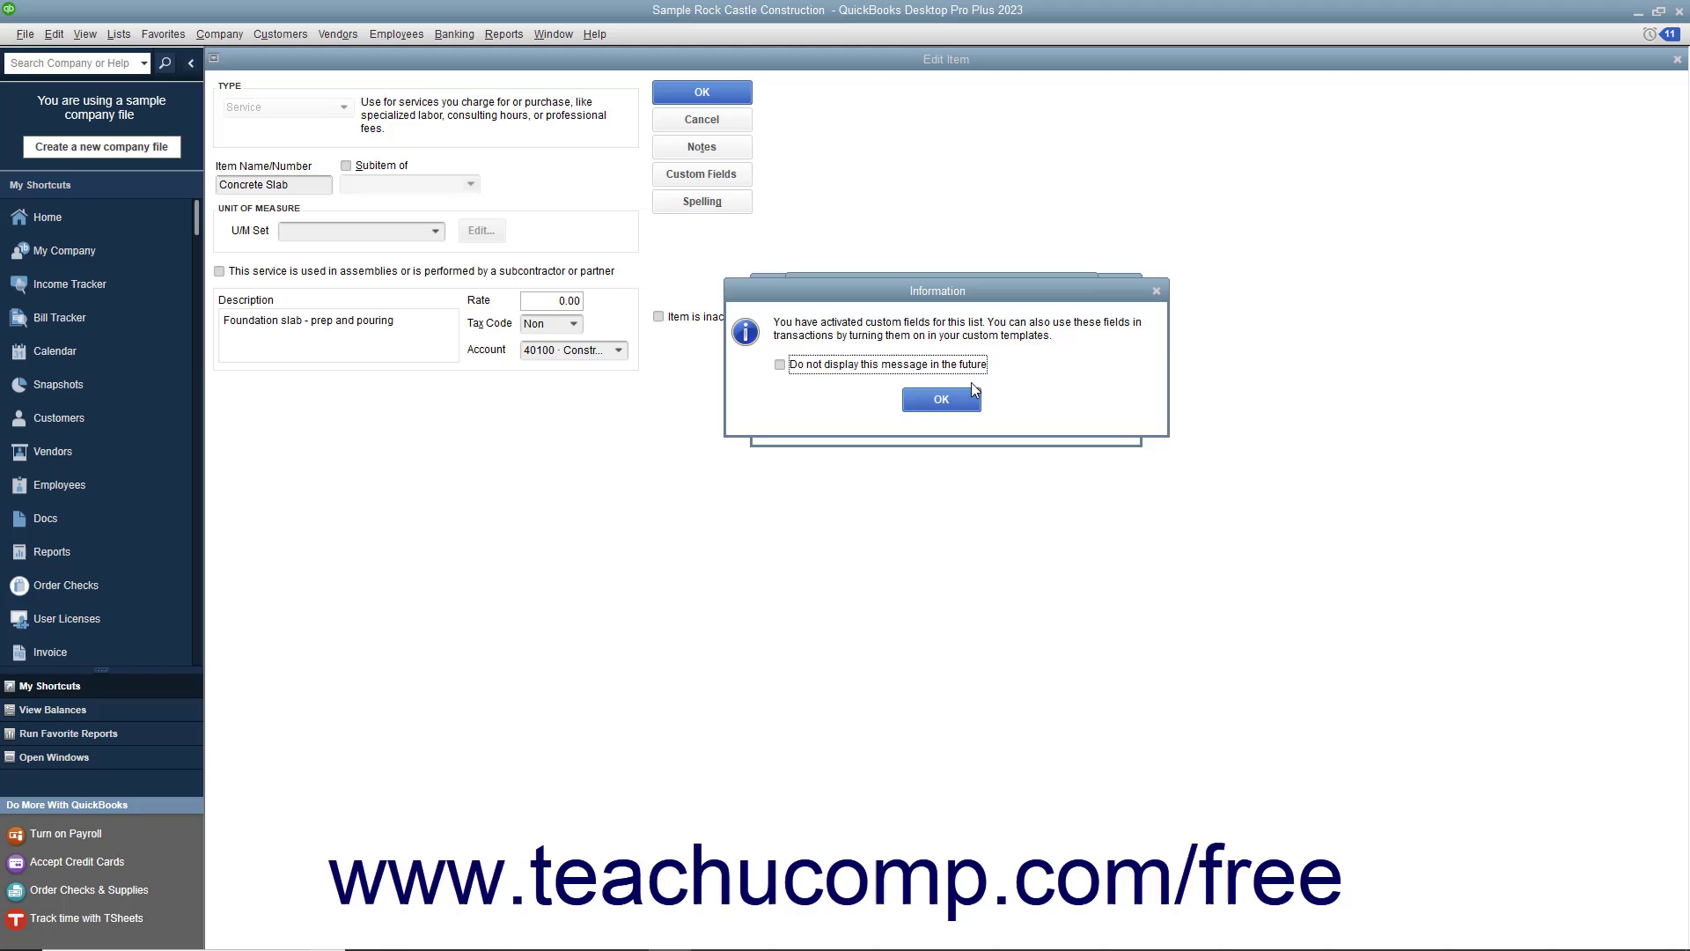
Step: Dismiss the activation notice, confirm Concrete Slab's empty SIZE field, and close Custom Fields
click(941, 399)
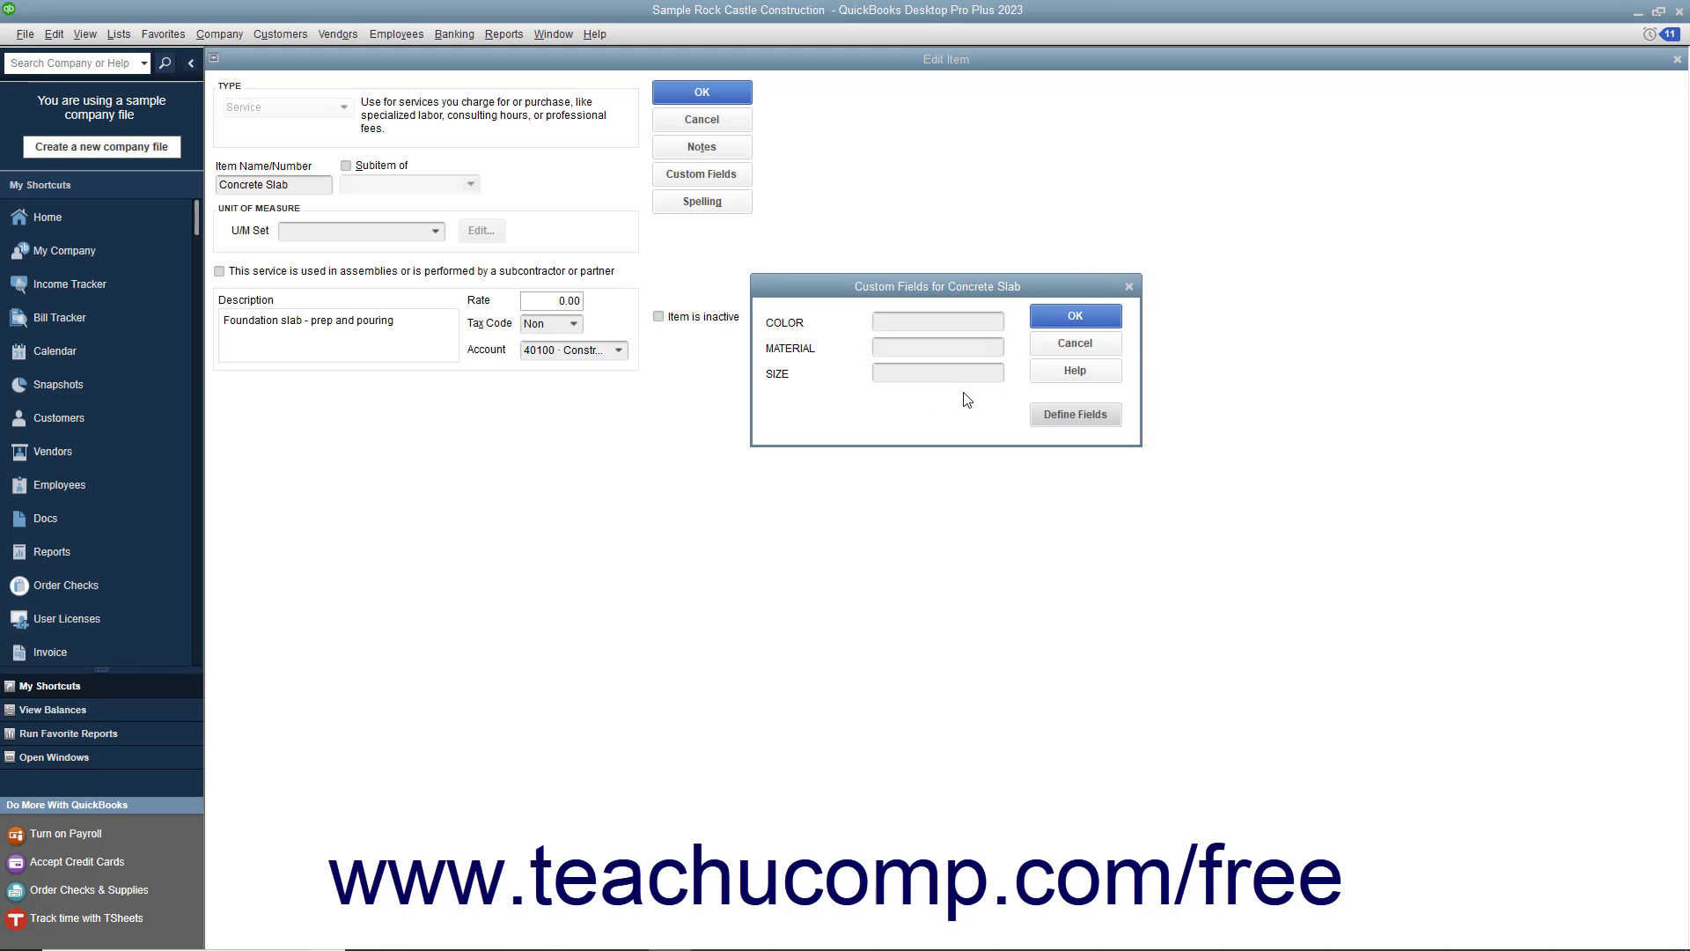
click(930, 371)
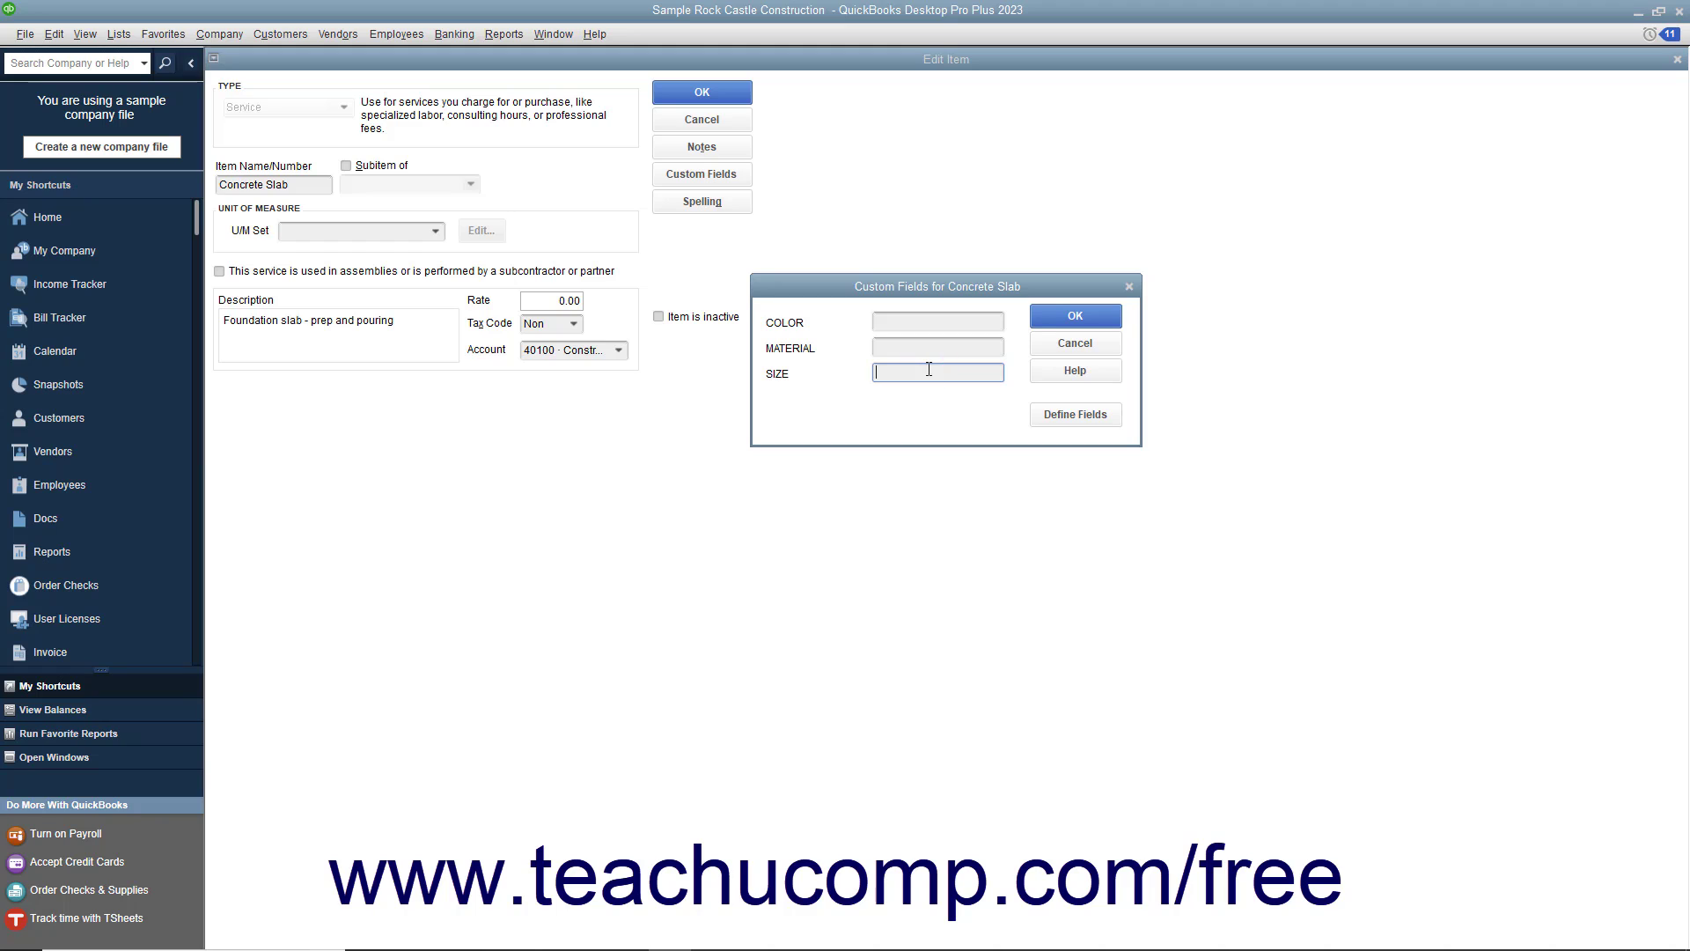
click(1045, 323)
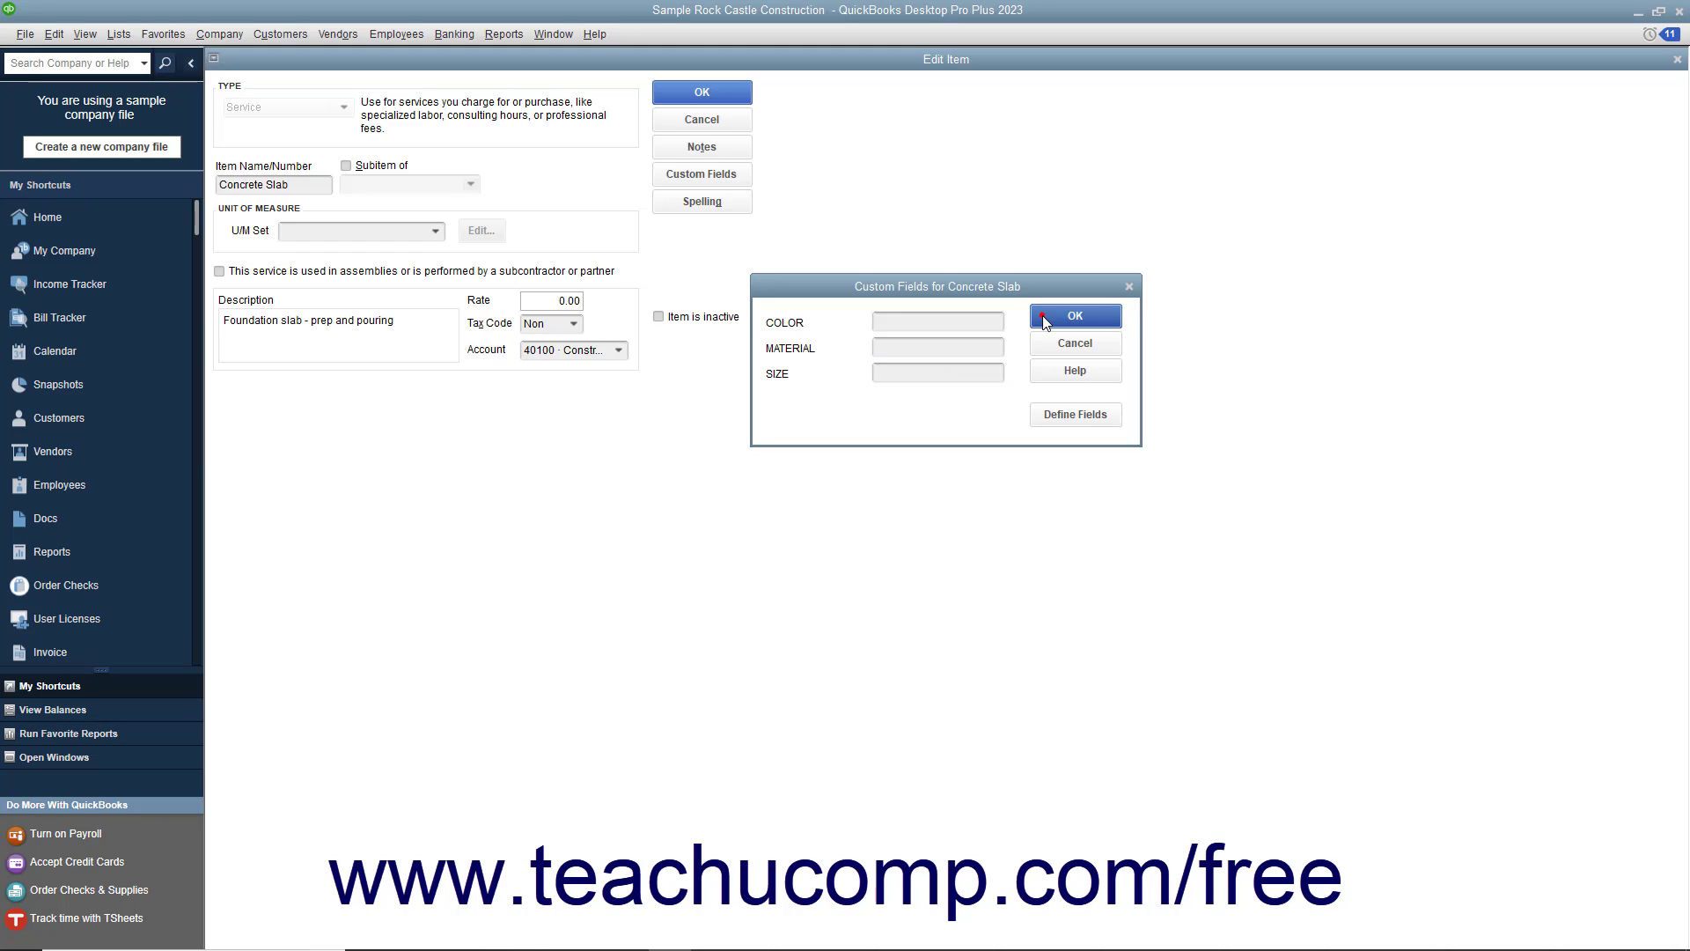